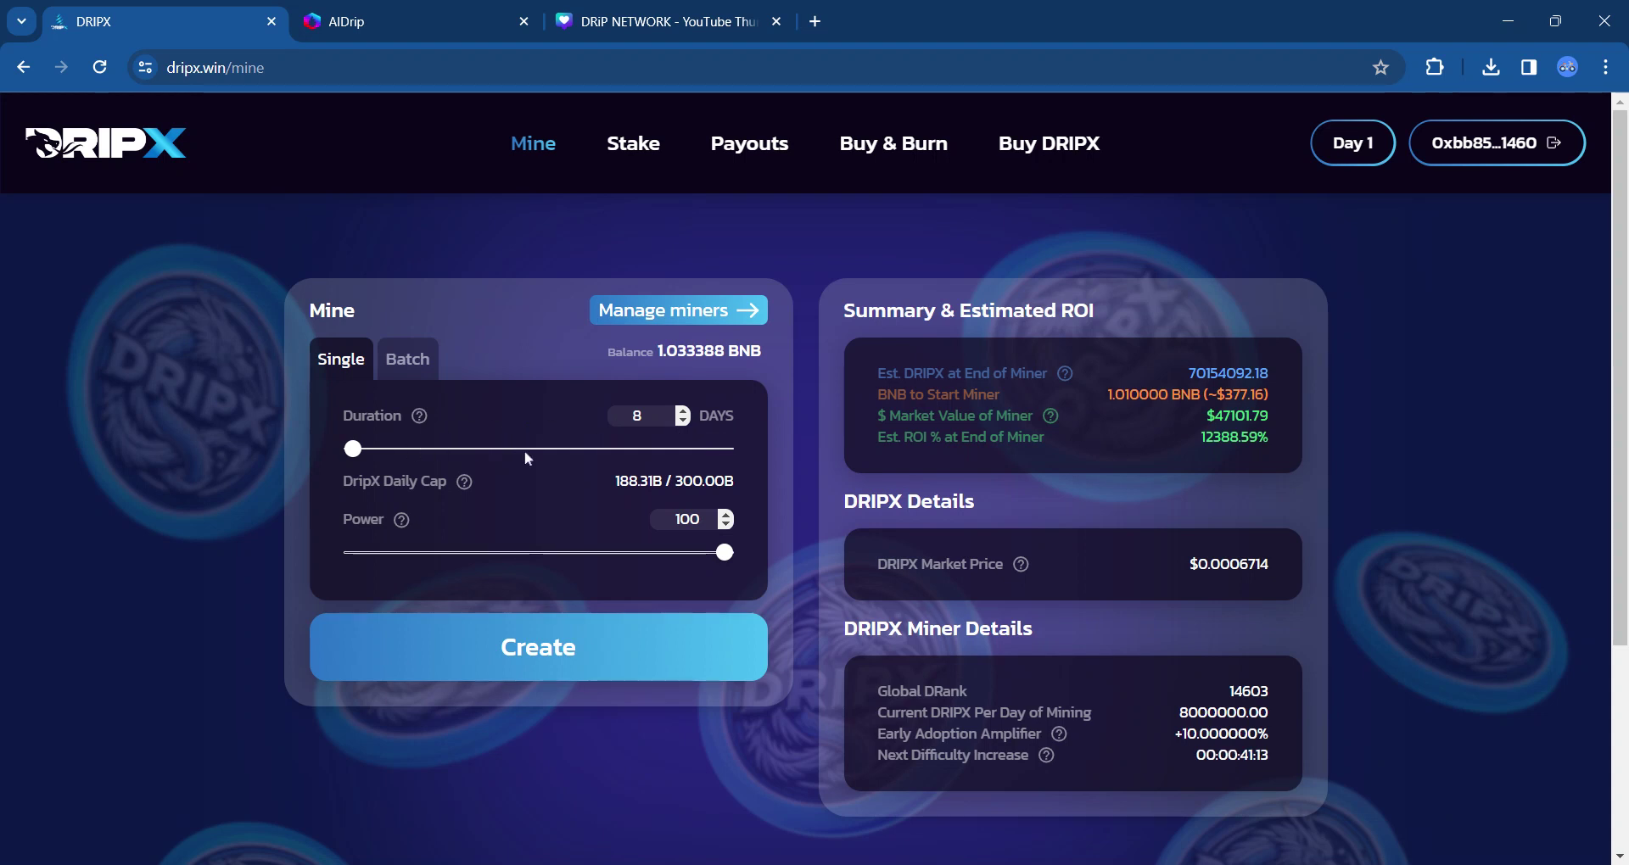
pyautogui.moveTo(353, 448); pyautogui.dragTo(360, 448)
pyautogui.moveTo(713, 448); pyautogui.dragTo(735, 450)
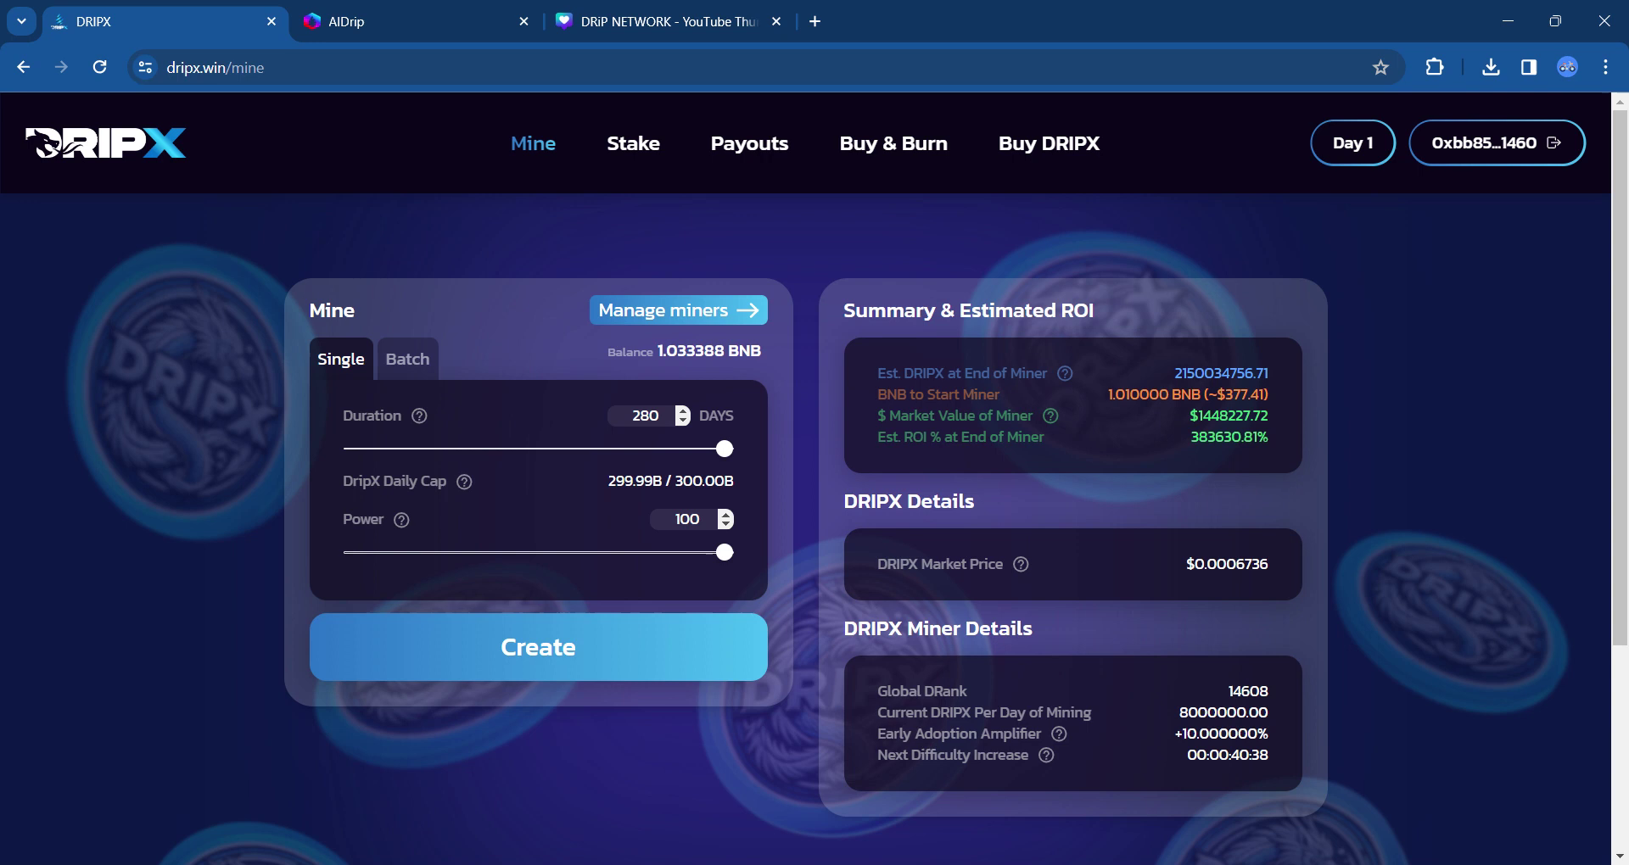
pyautogui.moveTo(720, 459); pyautogui.dragTo(351, 467)
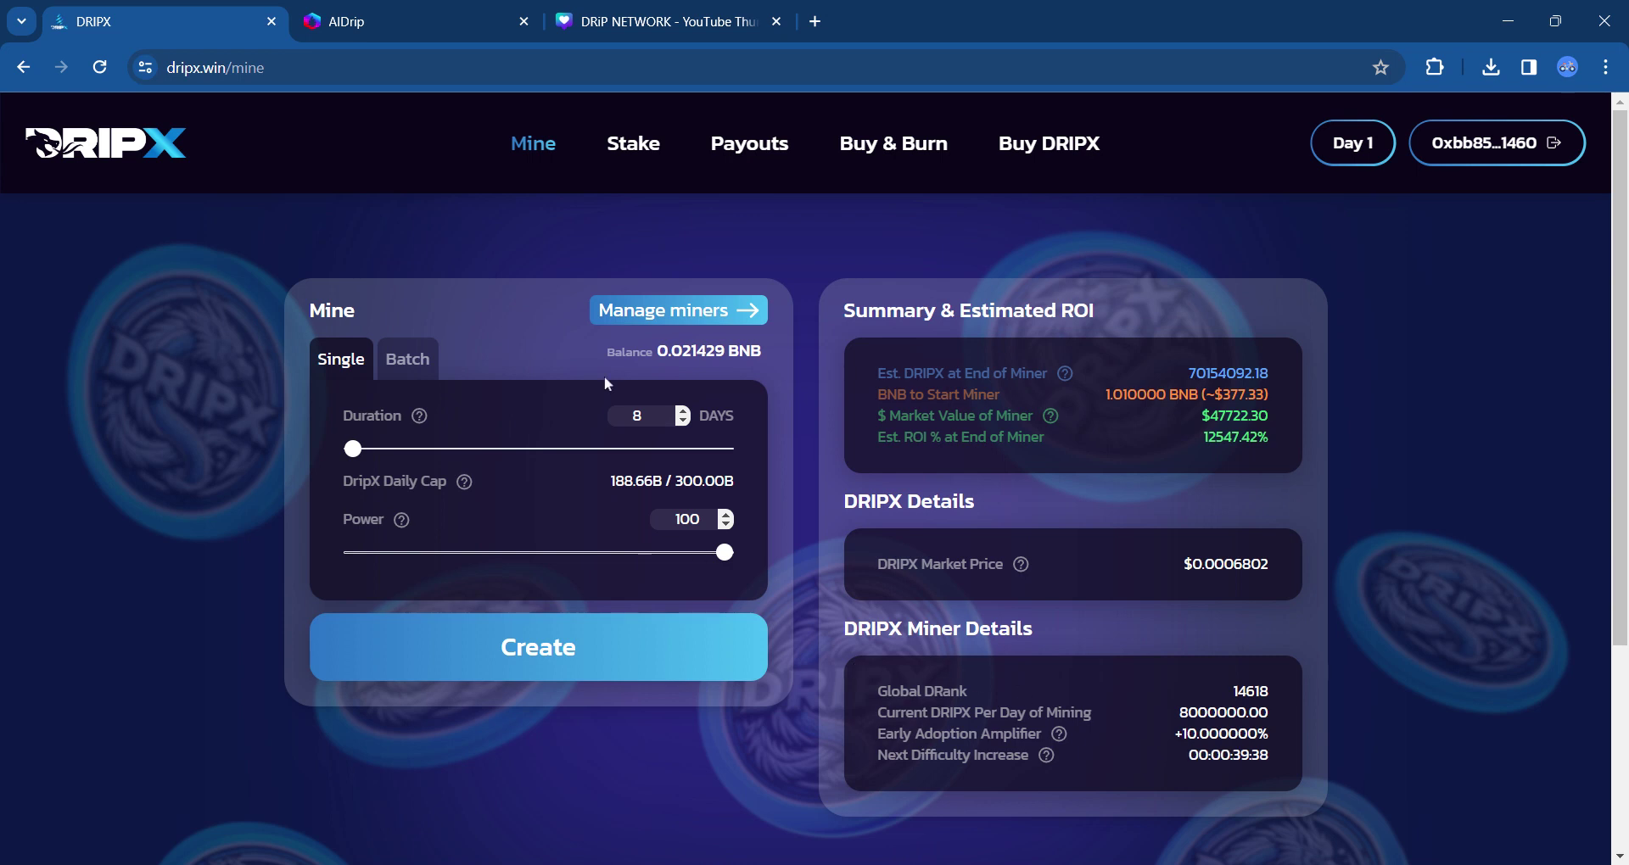
# Step: Review the Your Miners table's columns for the new 8-day miner and the existing 20-day miner
pyautogui.click(666, 314)
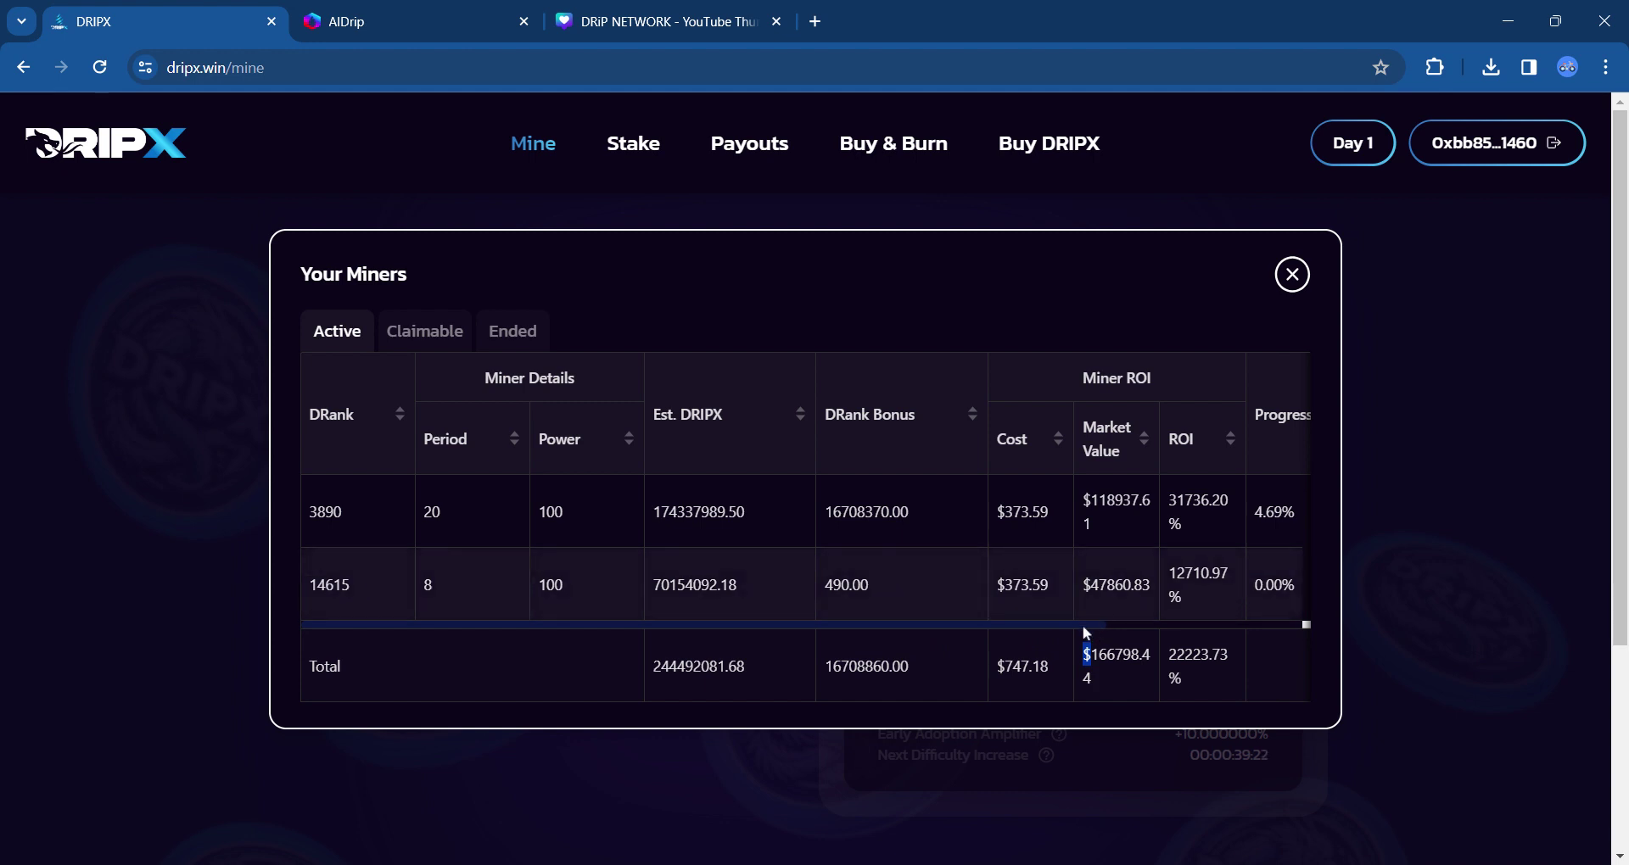
pyautogui.click(1112, 627)
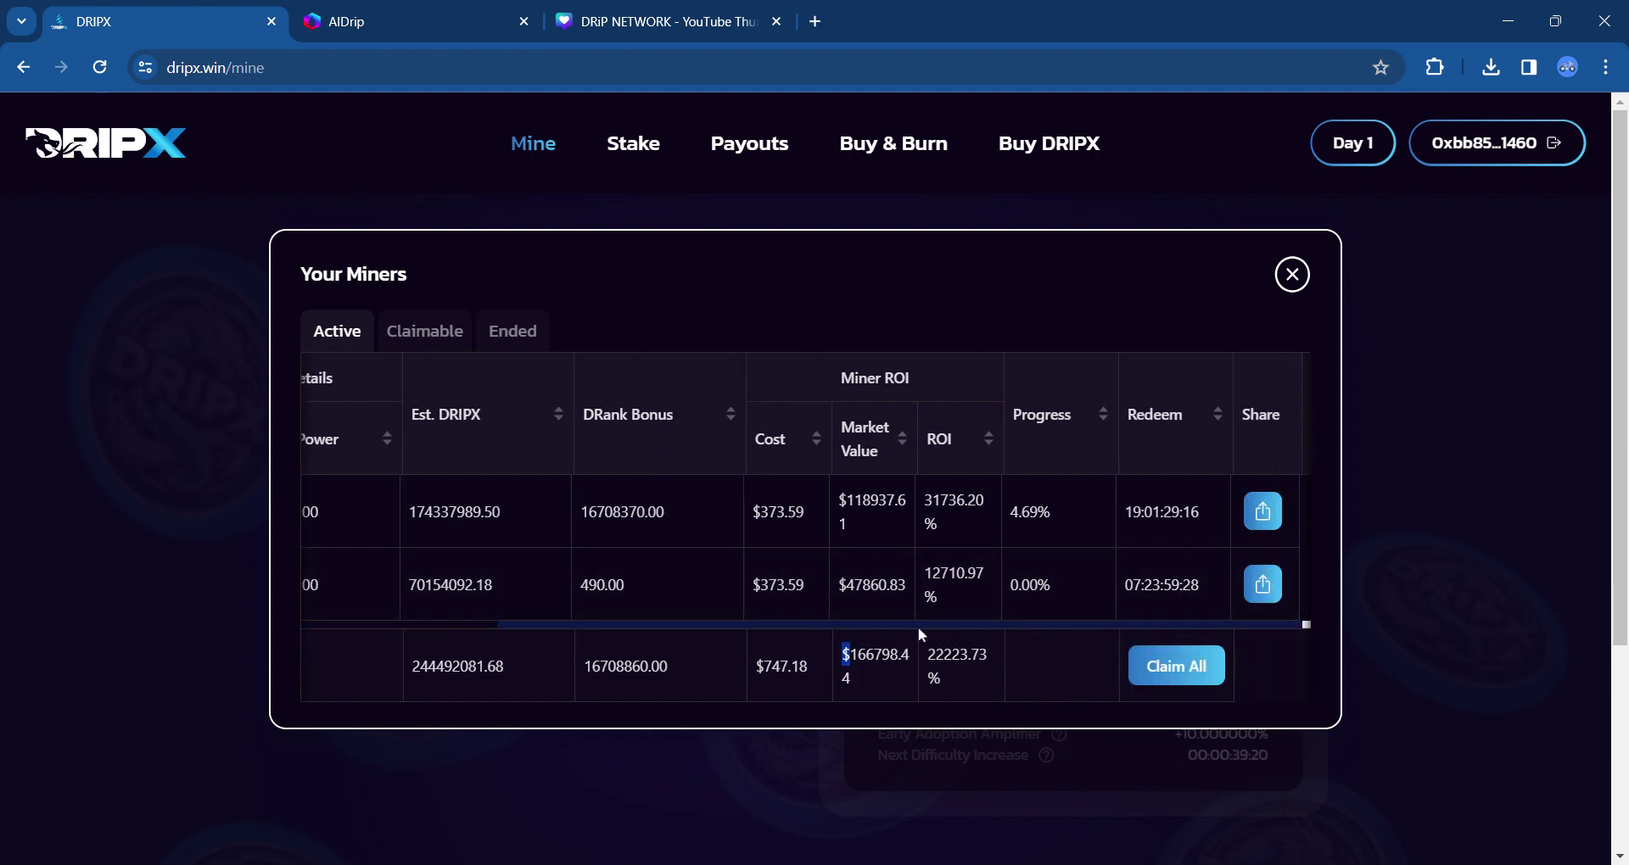
pyautogui.moveTo(763, 628); pyautogui.dragTo(518, 630)
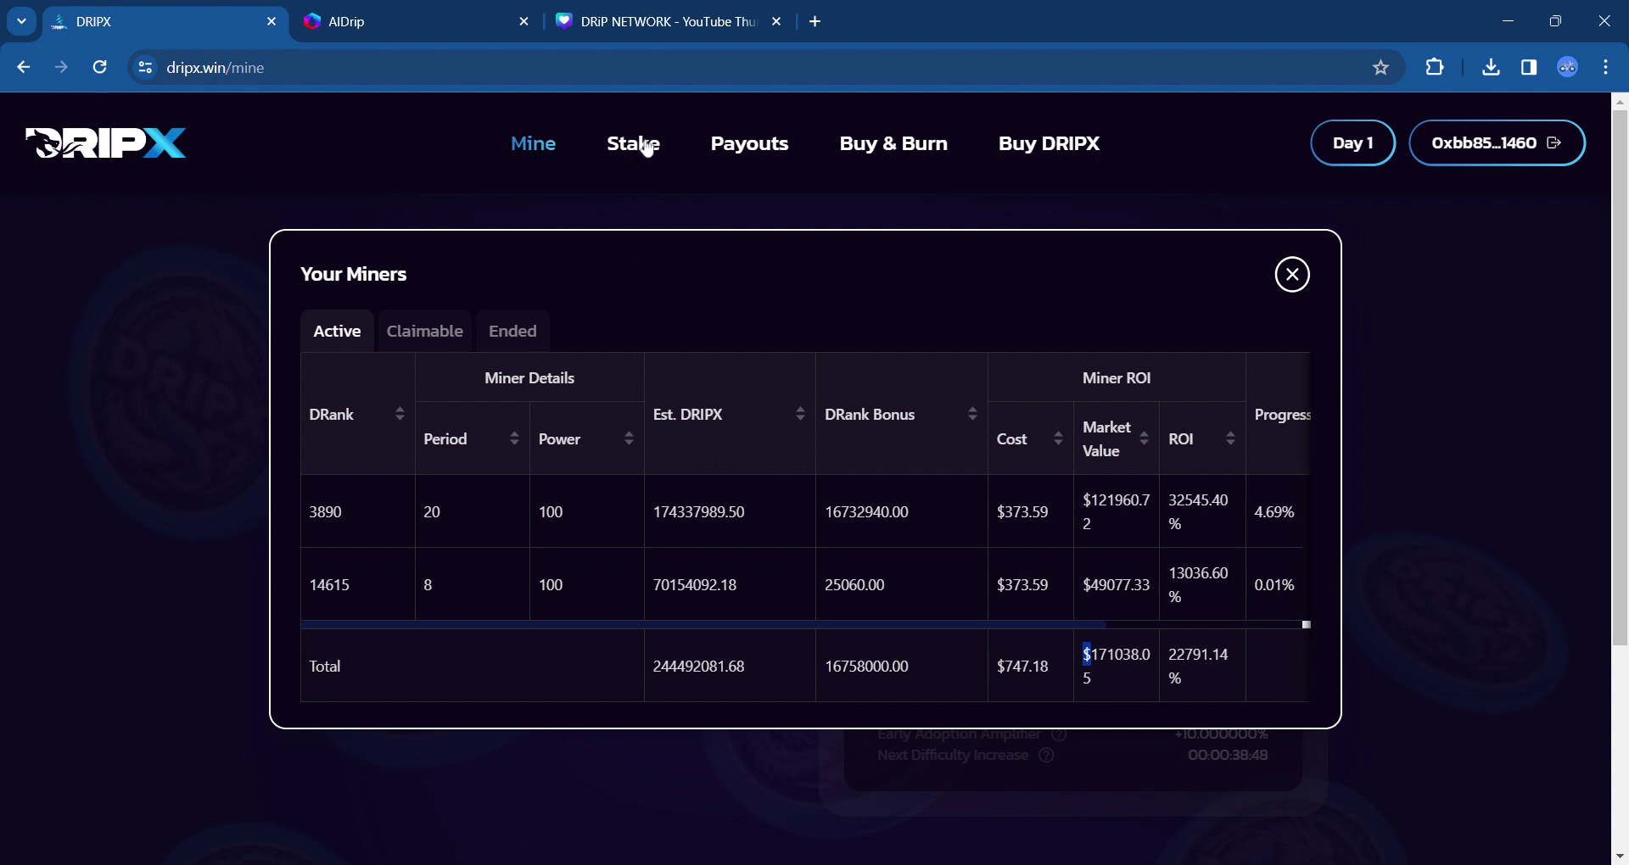
# Step: On the Stake page, list the existing stakes: stake 176, days 1–30, 535443.11 DRIPX
pyautogui.click(648, 148)
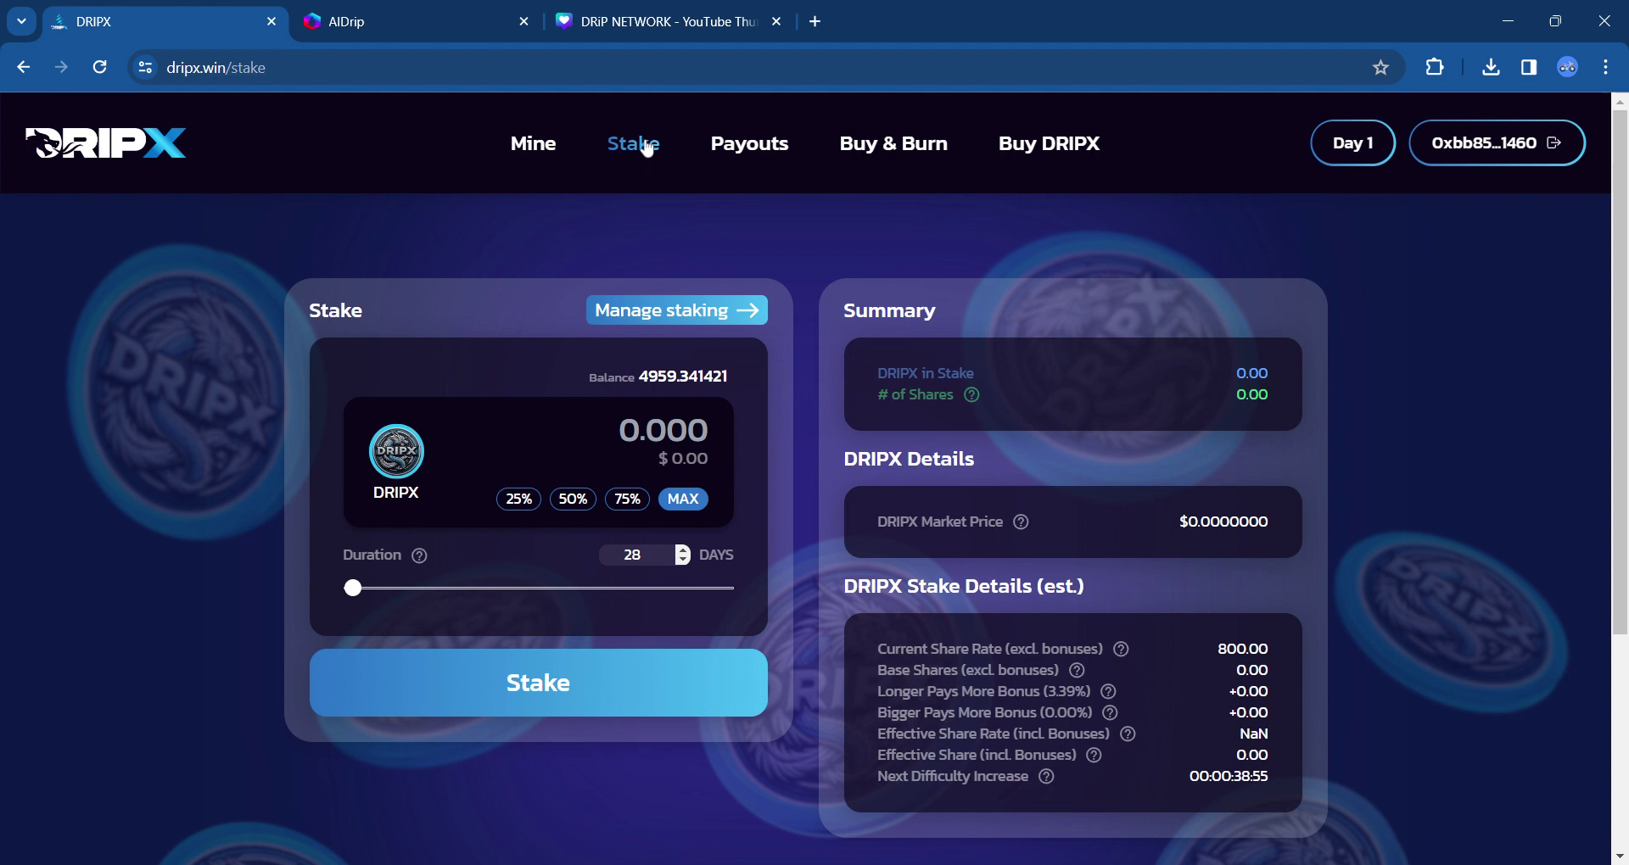
pyautogui.click(667, 311)
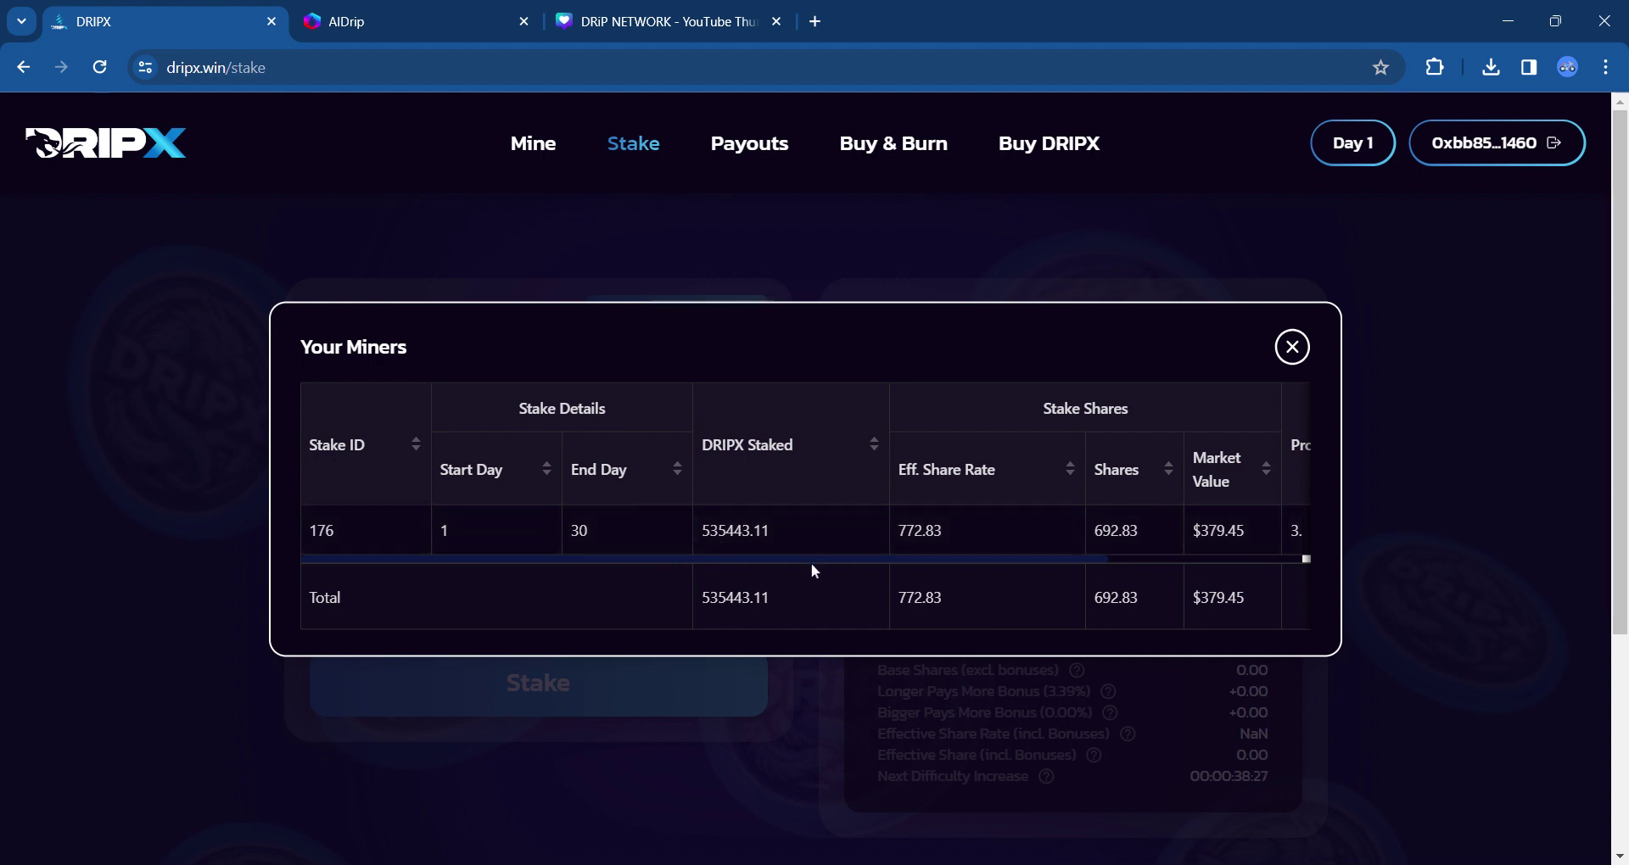
# Step: Browse the Payouts page past Claim and Trigger Payouts, then return to the Stake form
pyautogui.click(751, 146)
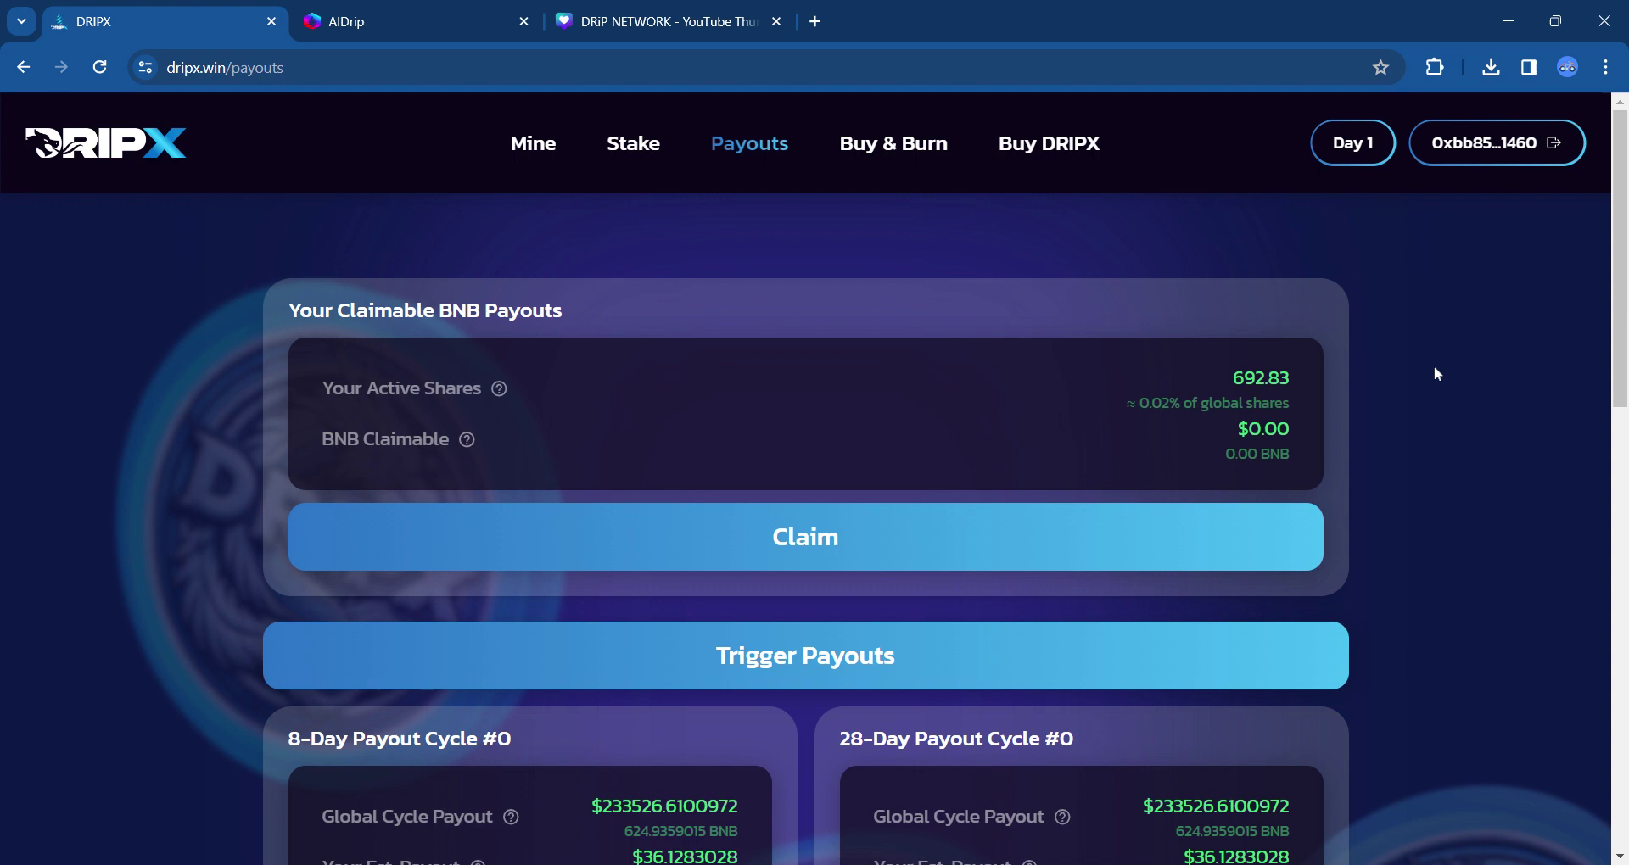
pyautogui.scroll(-2, 1433, 368)
pyautogui.scroll(-2, 1429, 417)
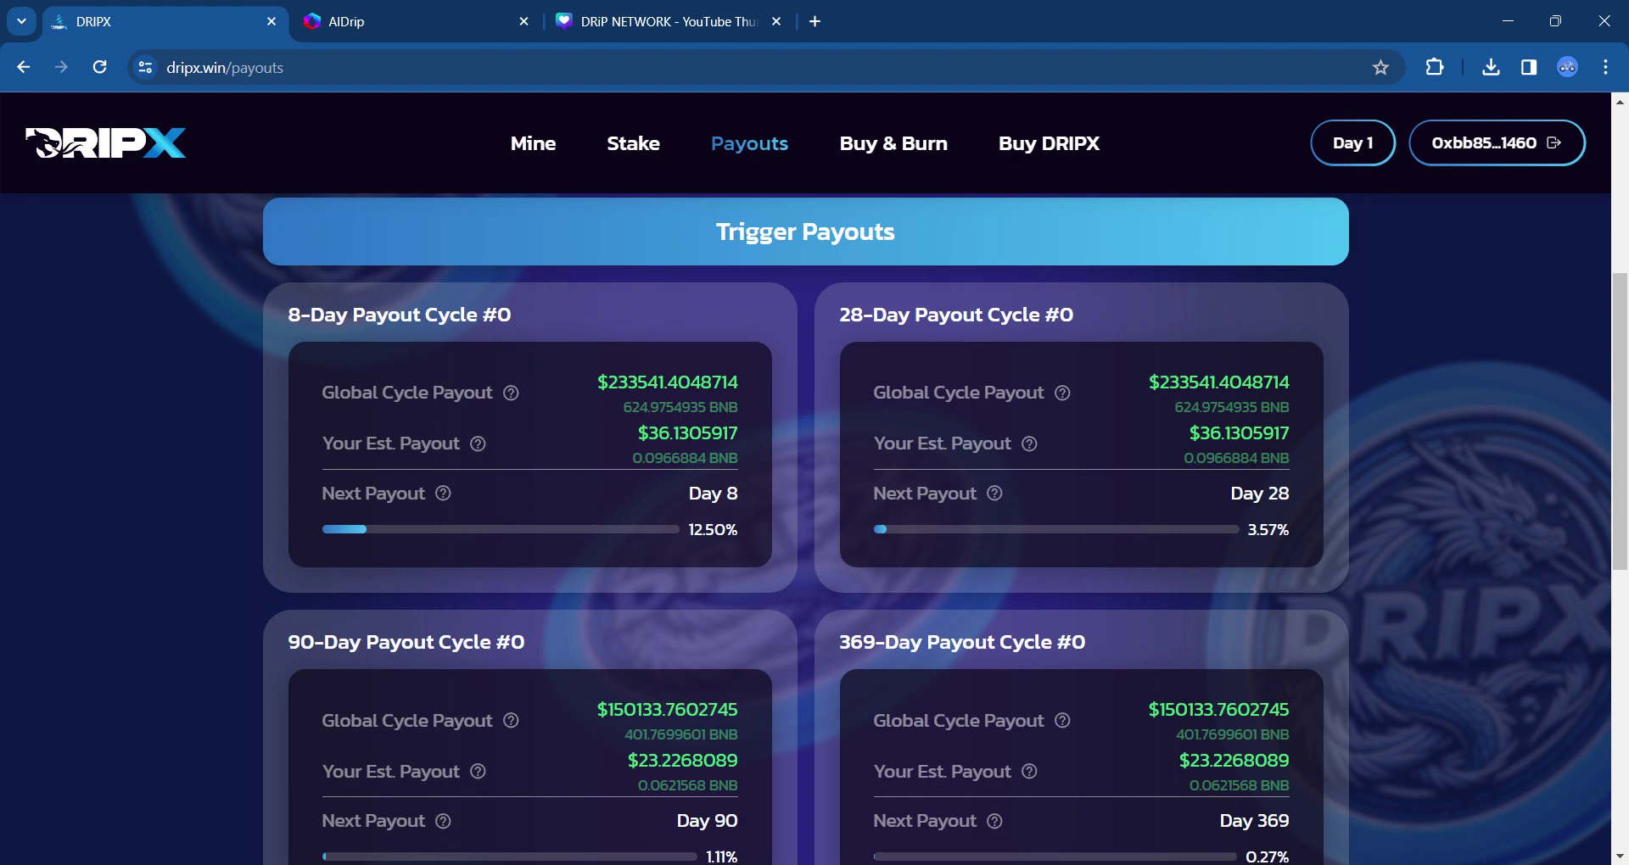
pyautogui.scroll(3, 647, 455)
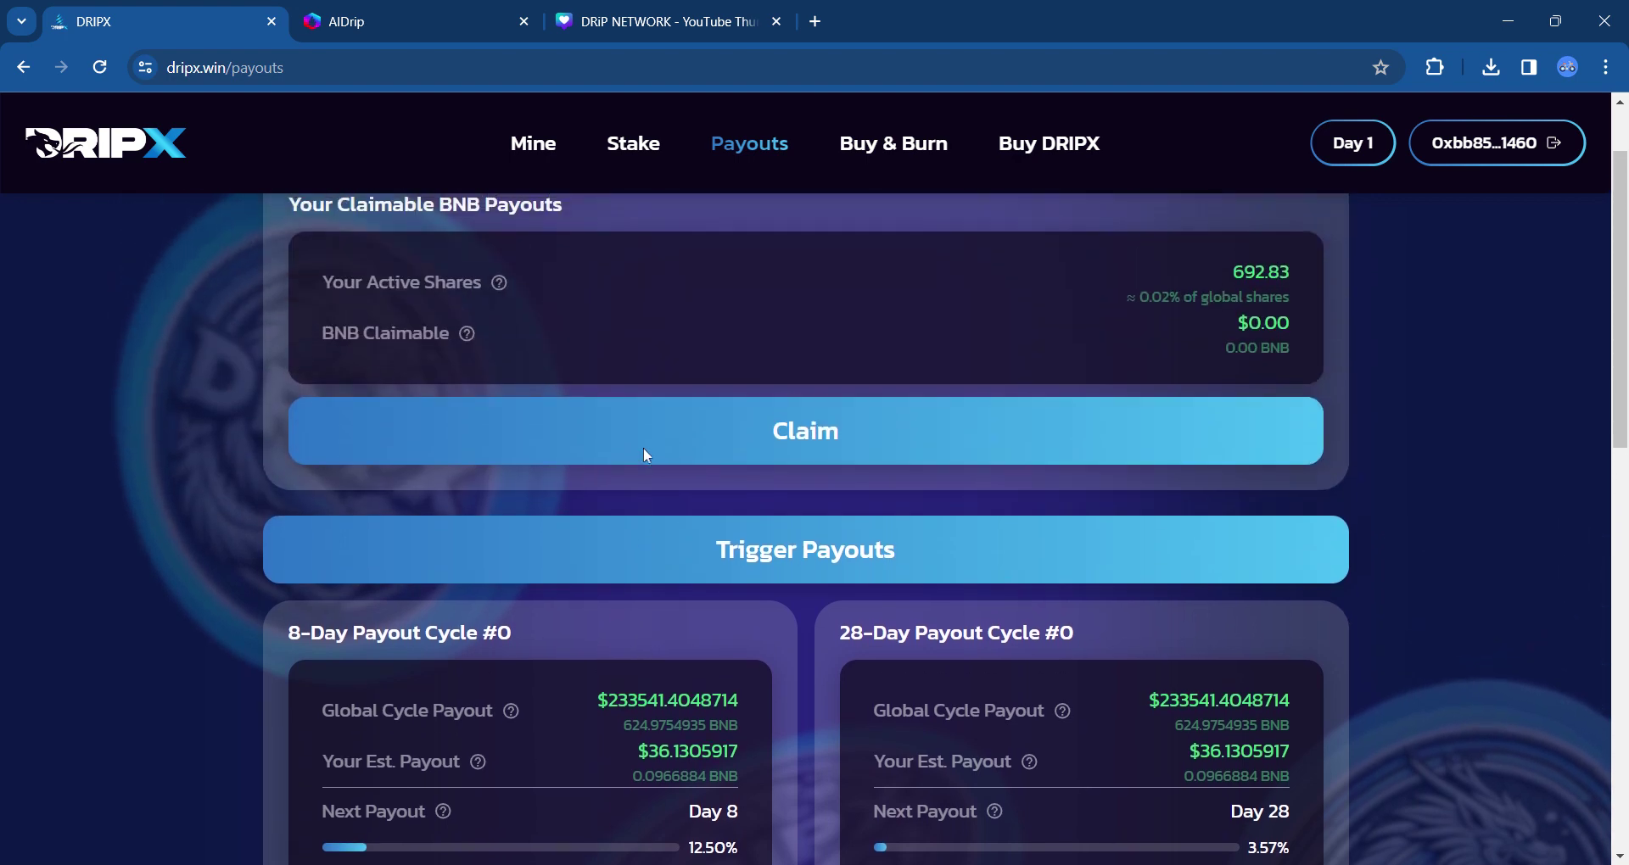
pyautogui.scroll(1, 646, 456)
pyautogui.scroll(-4, 1371, 581)
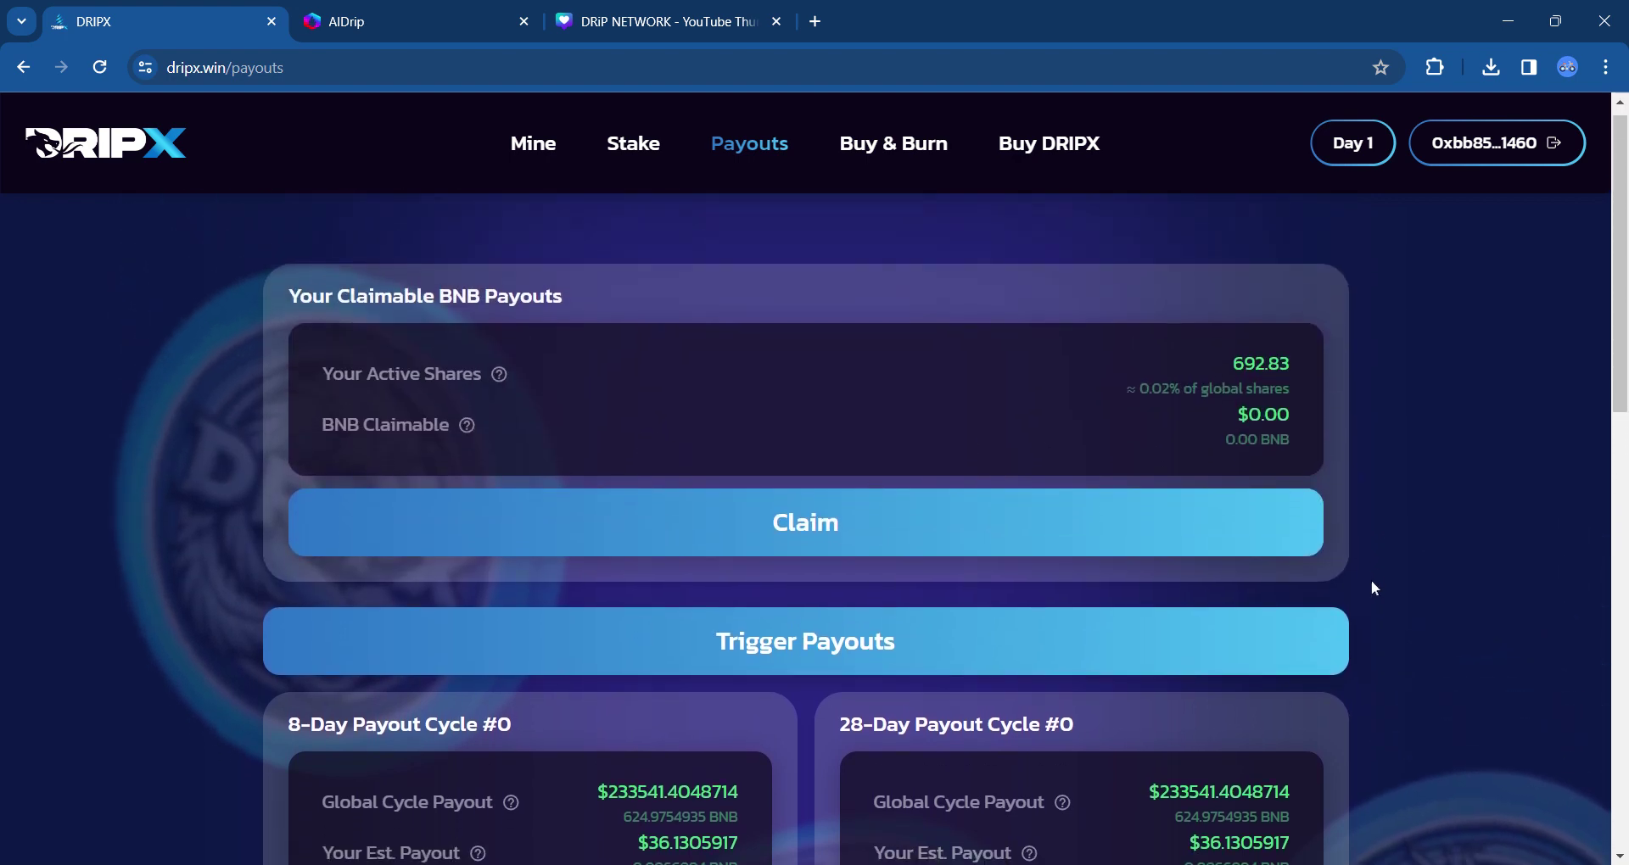
pyautogui.scroll(-1, 1360, 610)
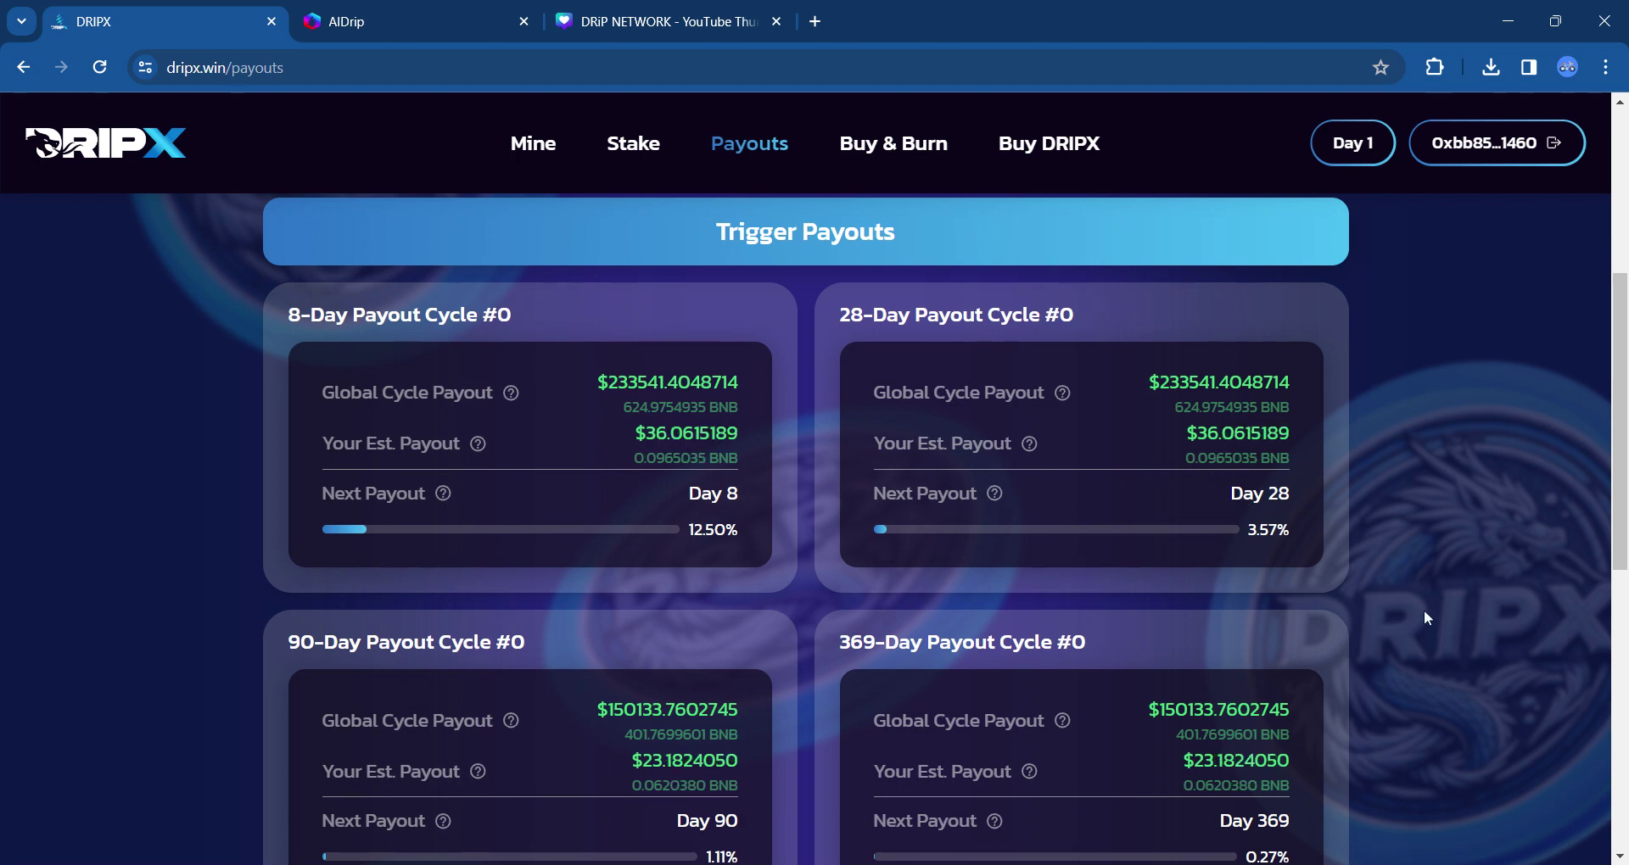
pyautogui.scroll(-3, 1408, 615)
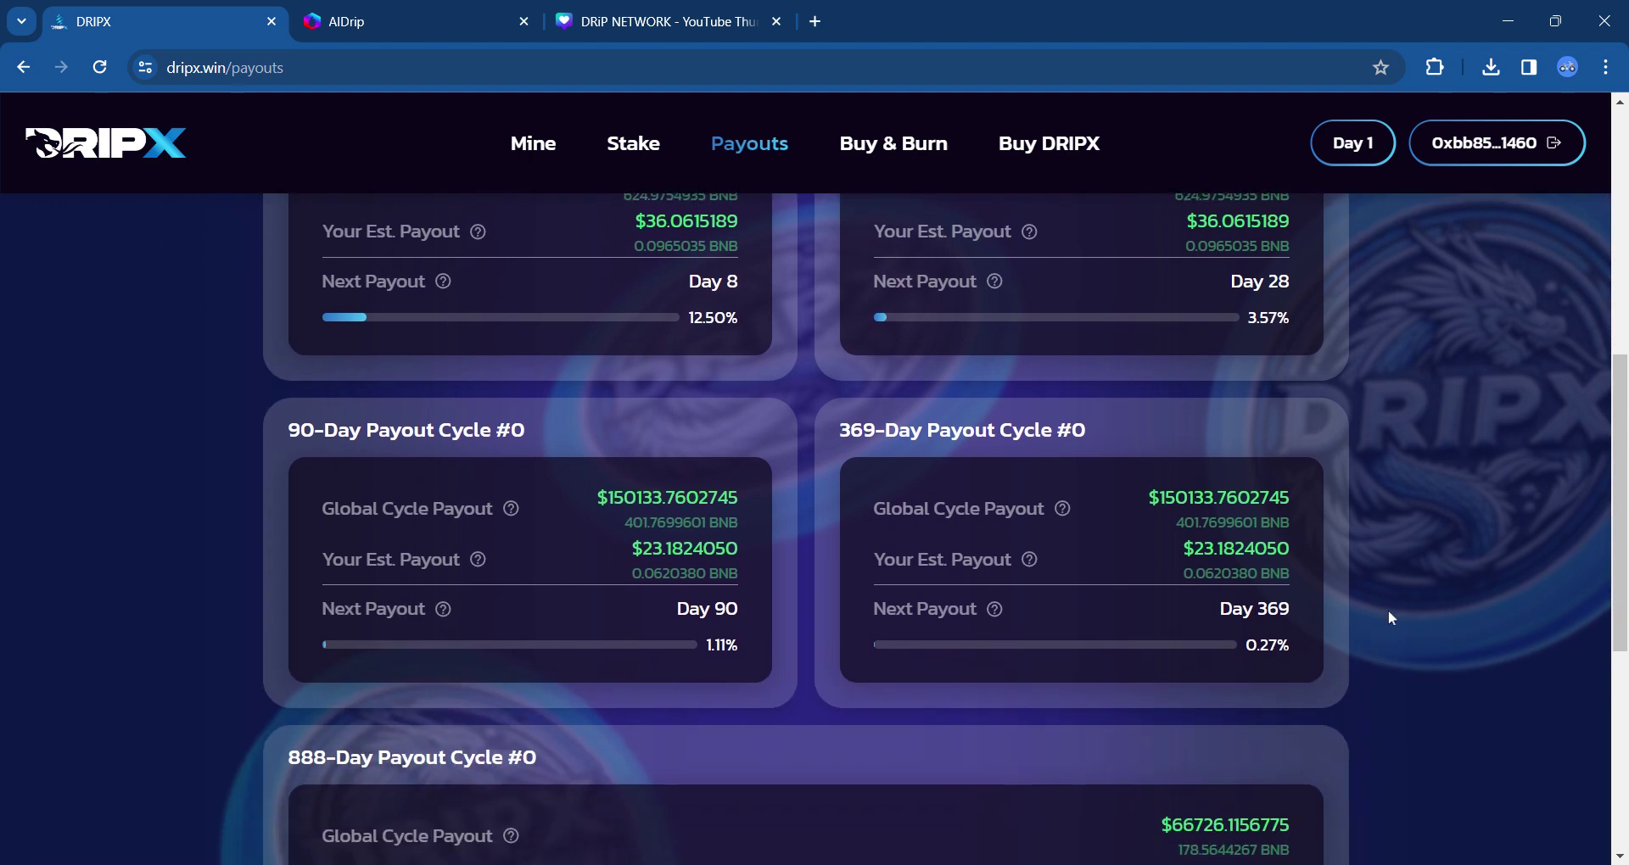
pyautogui.scroll(1, 1380, 368)
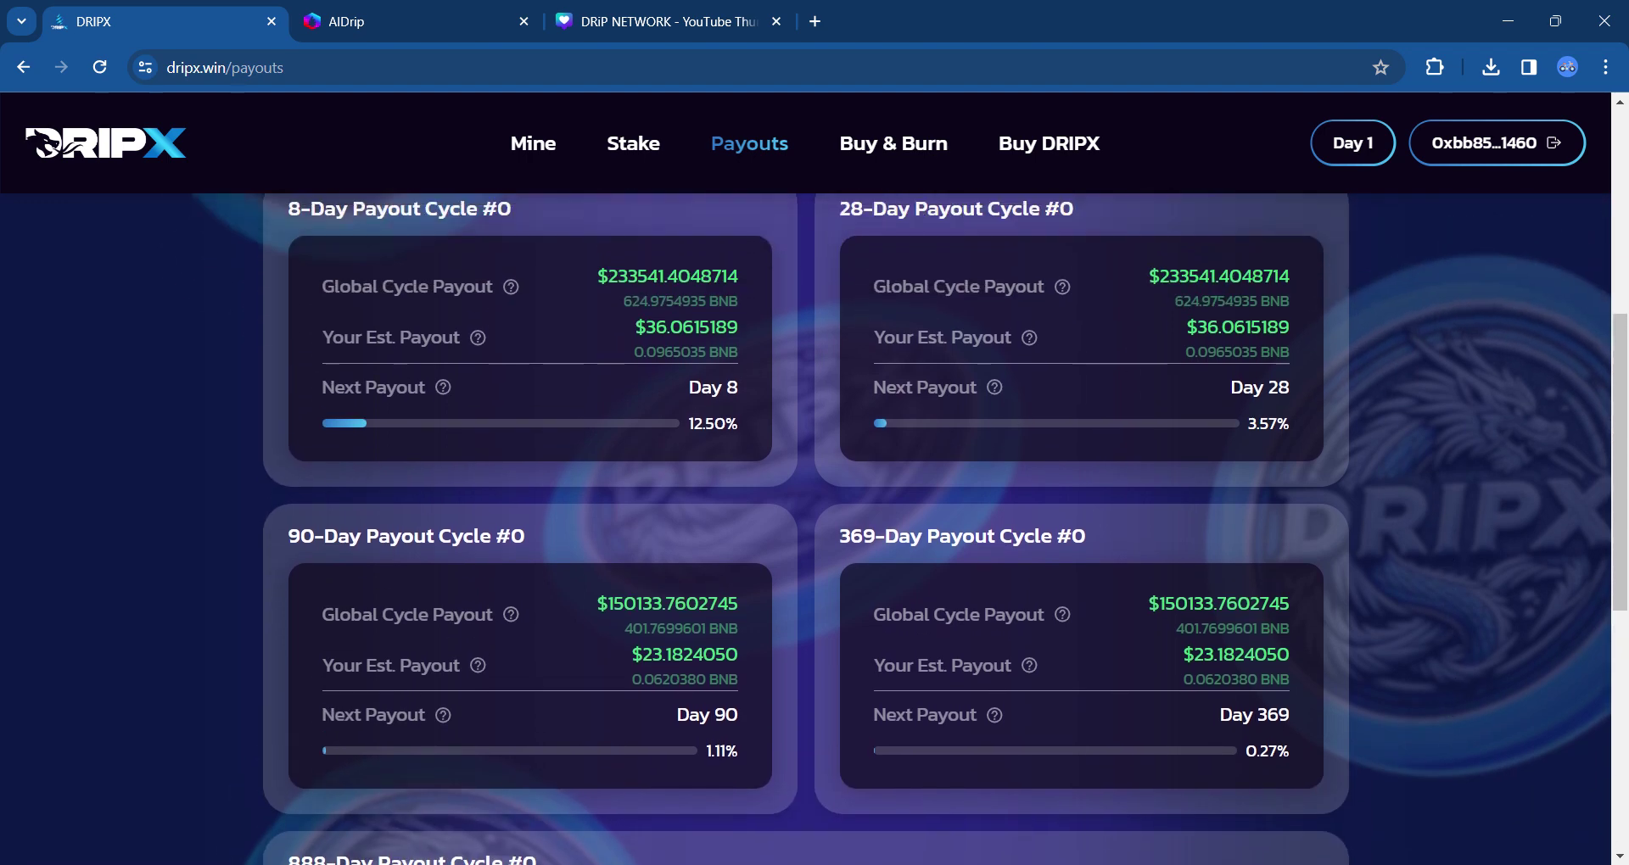
pyautogui.scroll(3, 1379, 368)
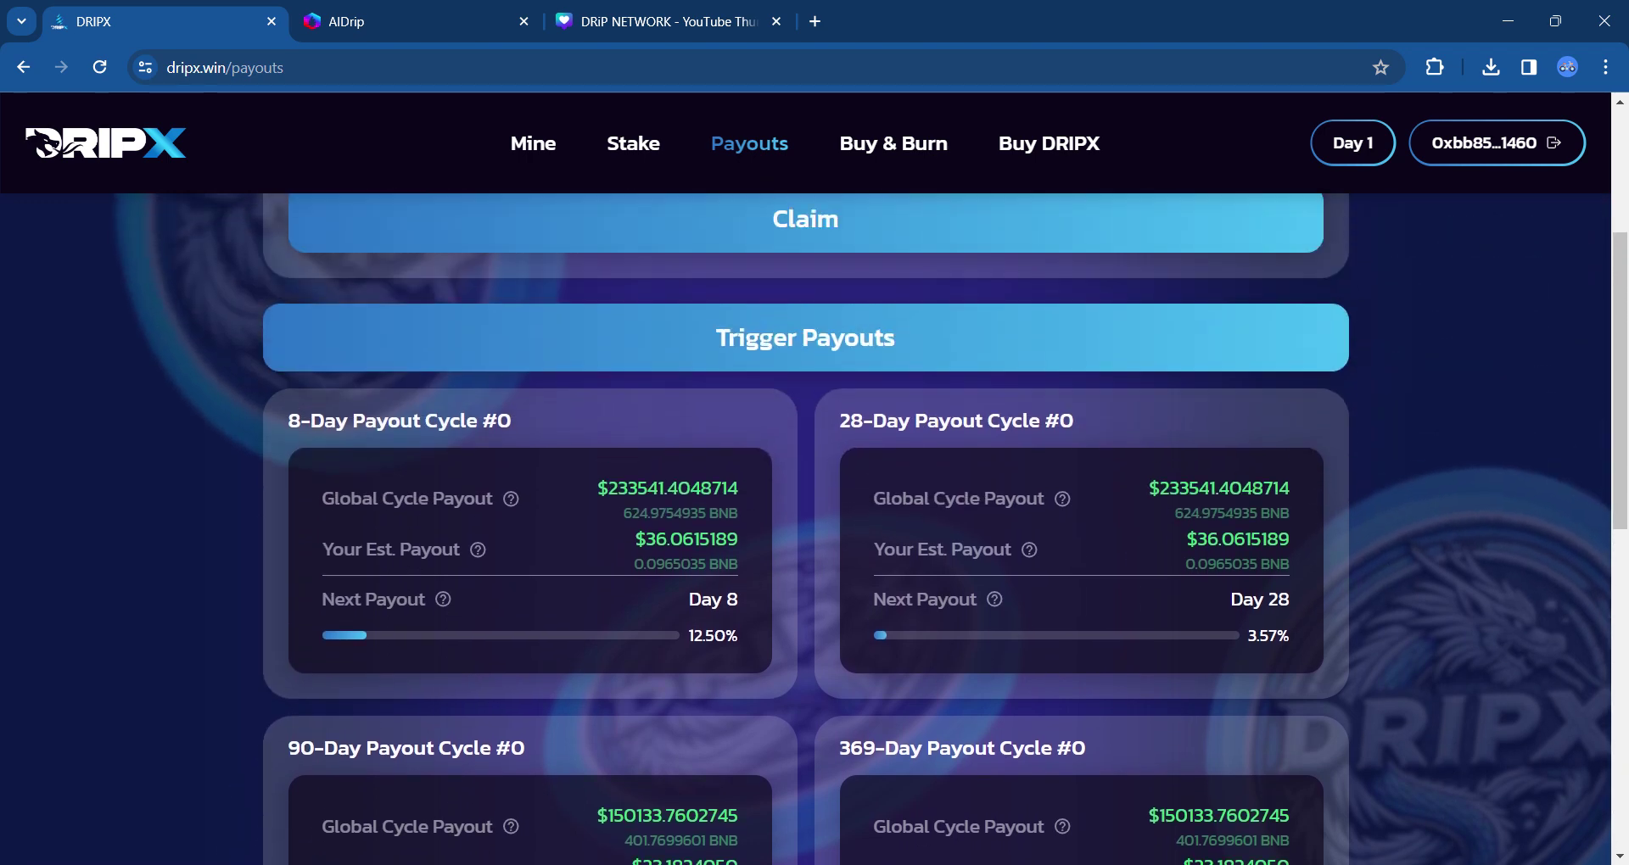
pyautogui.scroll(2, 1285, 478)
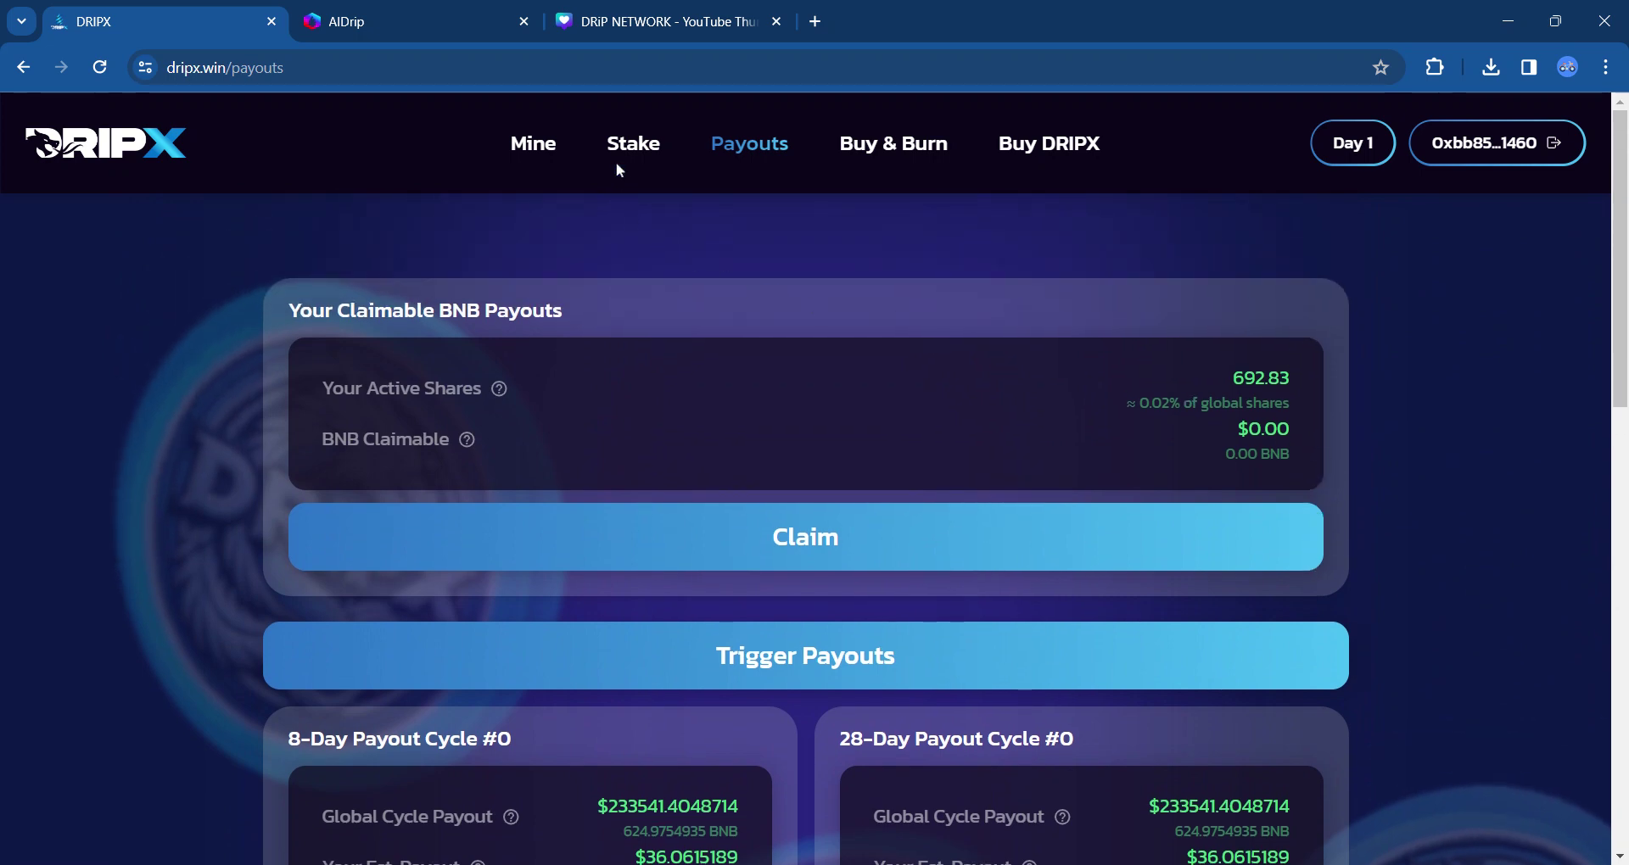
pyautogui.click(635, 144)
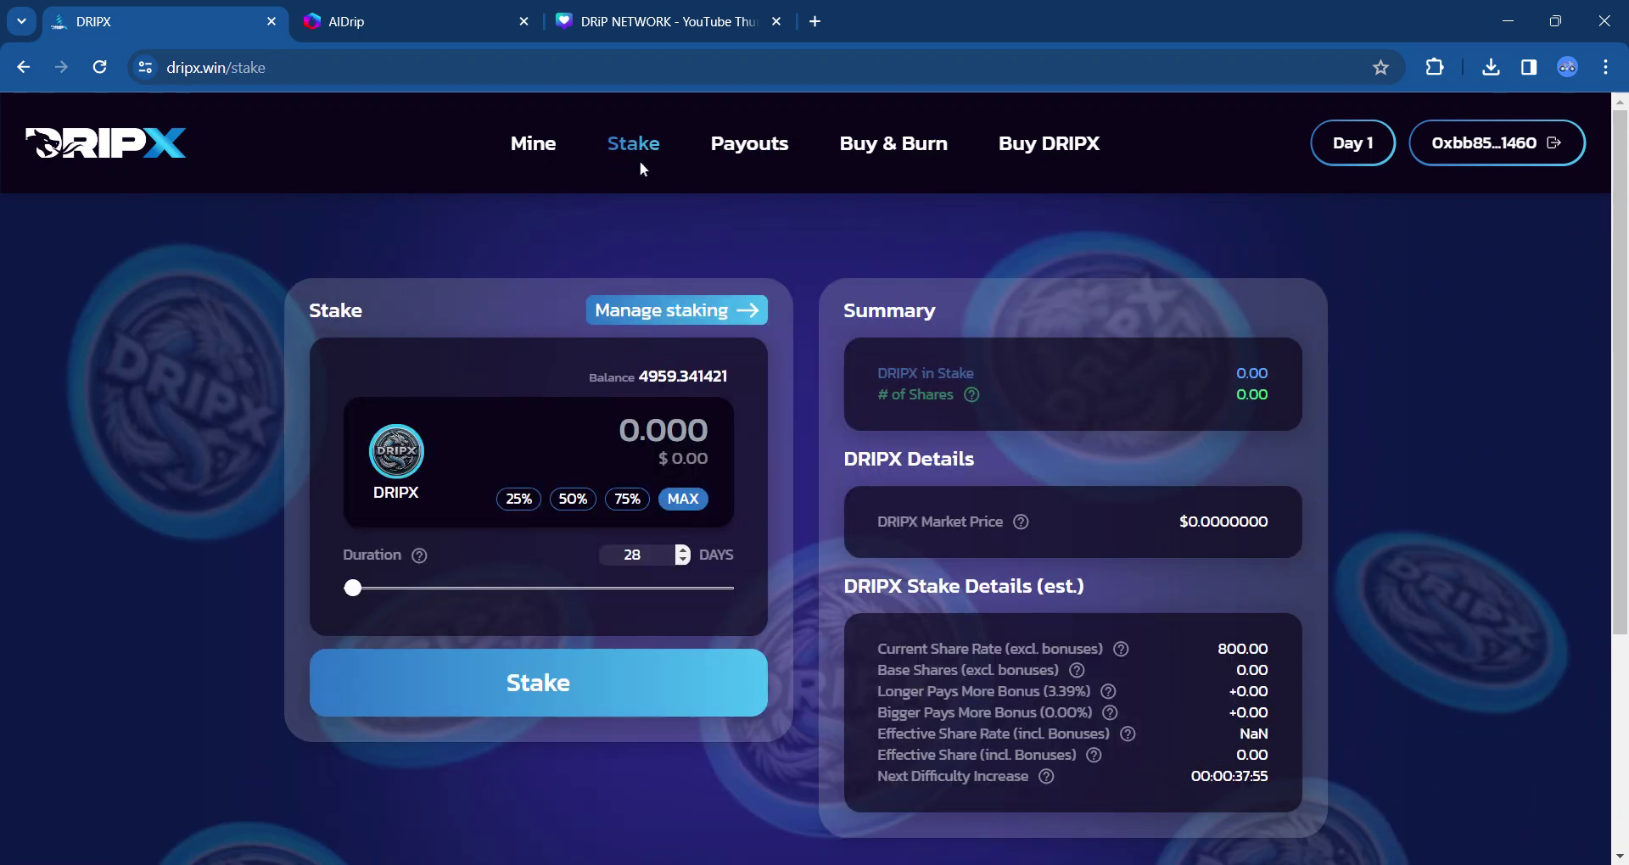
# Step: Check stake 176's details (ending day 30, 692.83 shares), then go to Buy & Burn
pyautogui.click(697, 315)
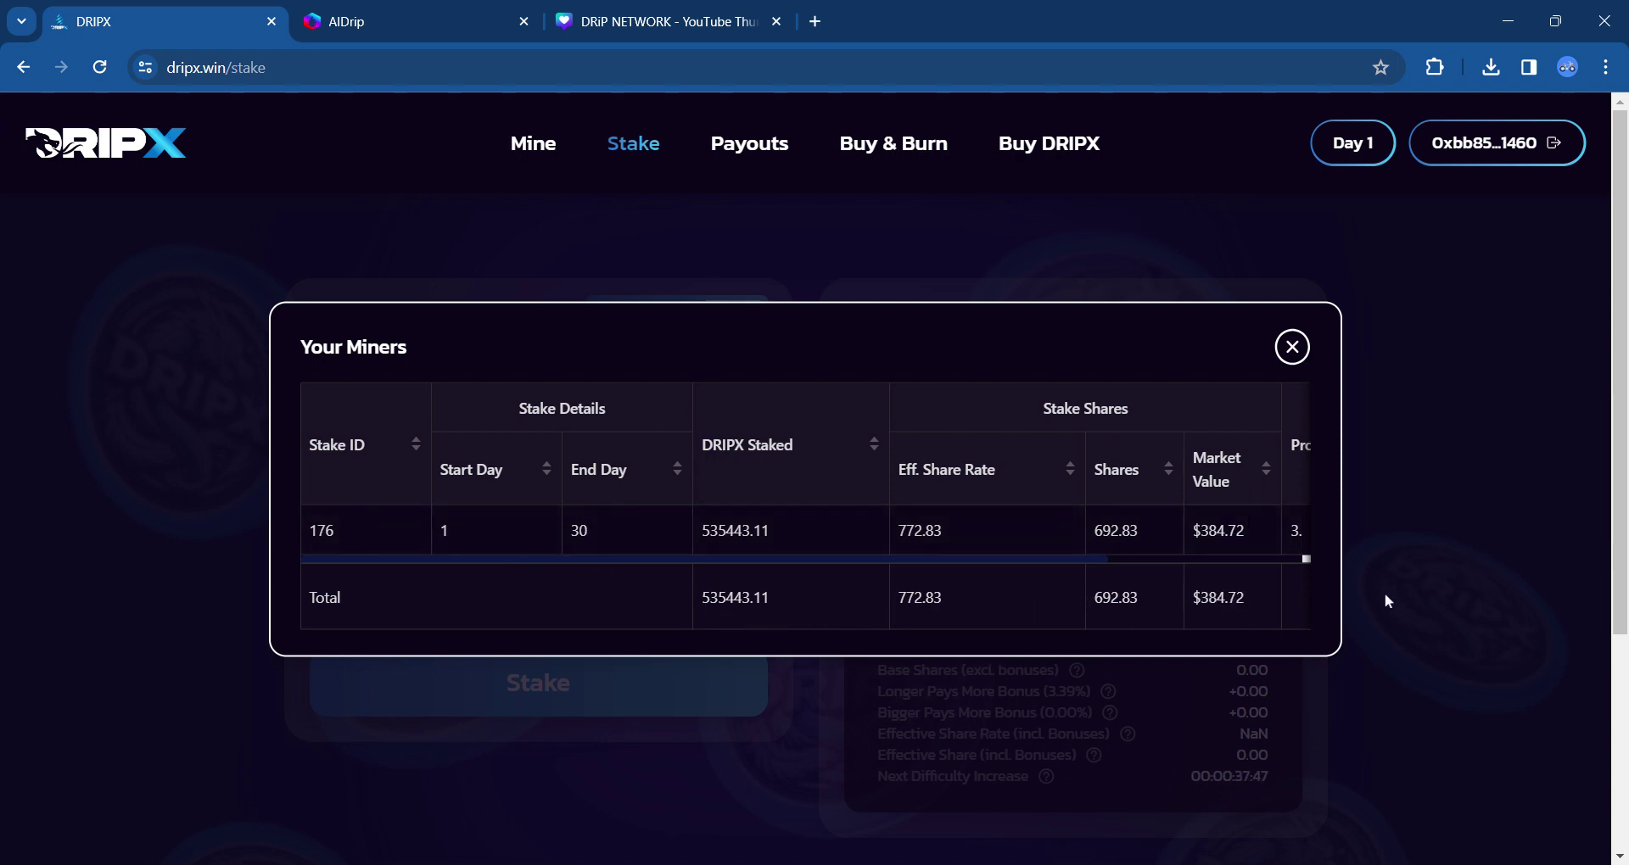
pyautogui.moveTo(1077, 557); pyautogui.dragTo(1285, 573)
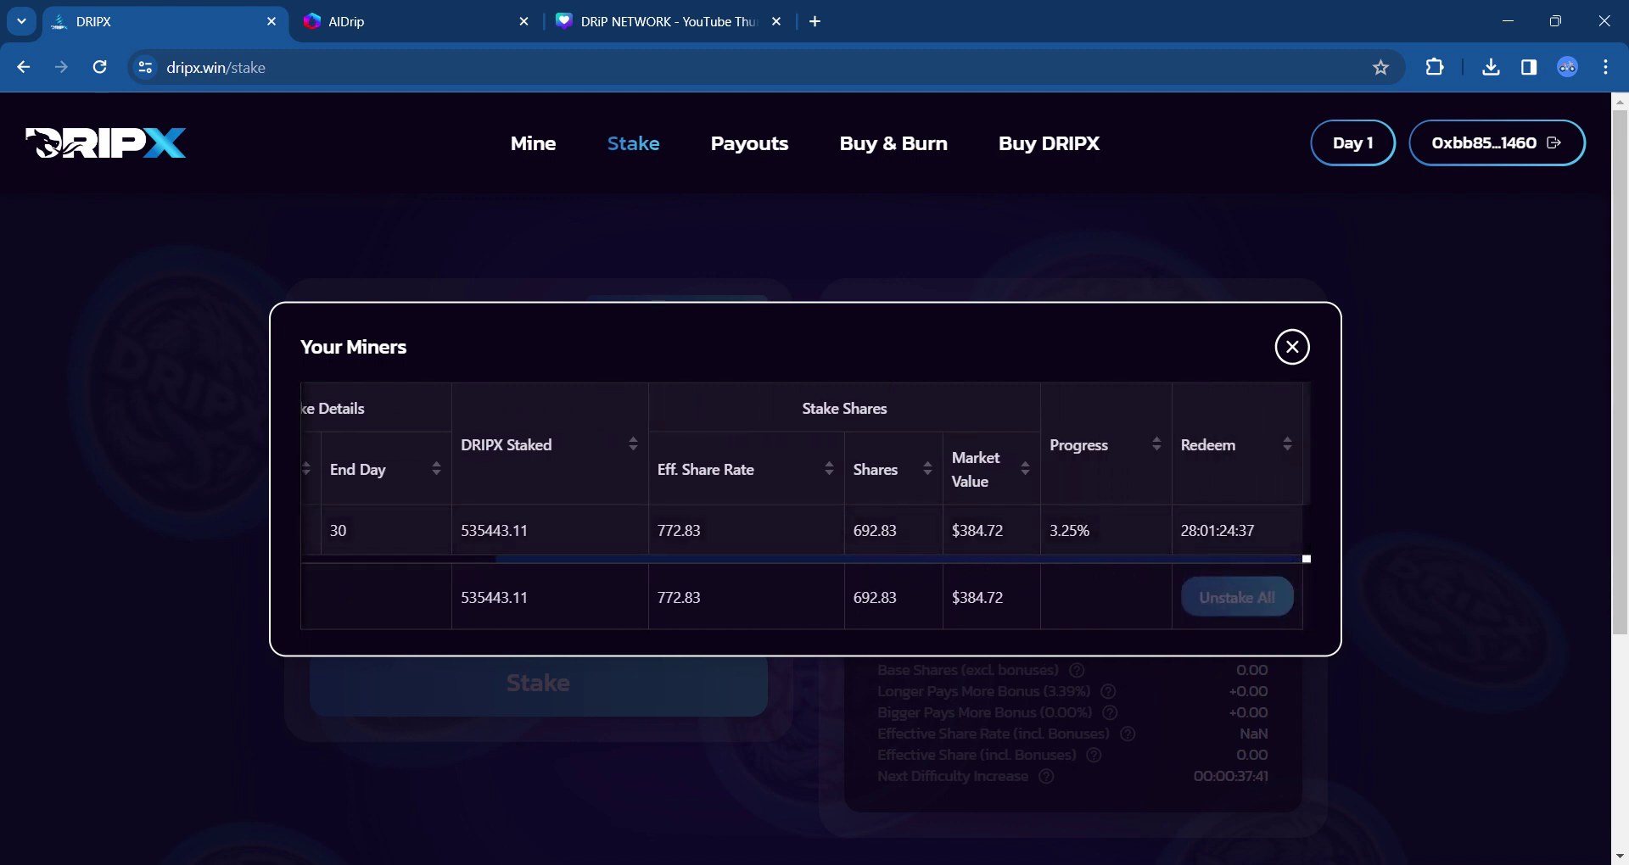
pyautogui.moveTo(1133, 558); pyautogui.dragTo(781, 557)
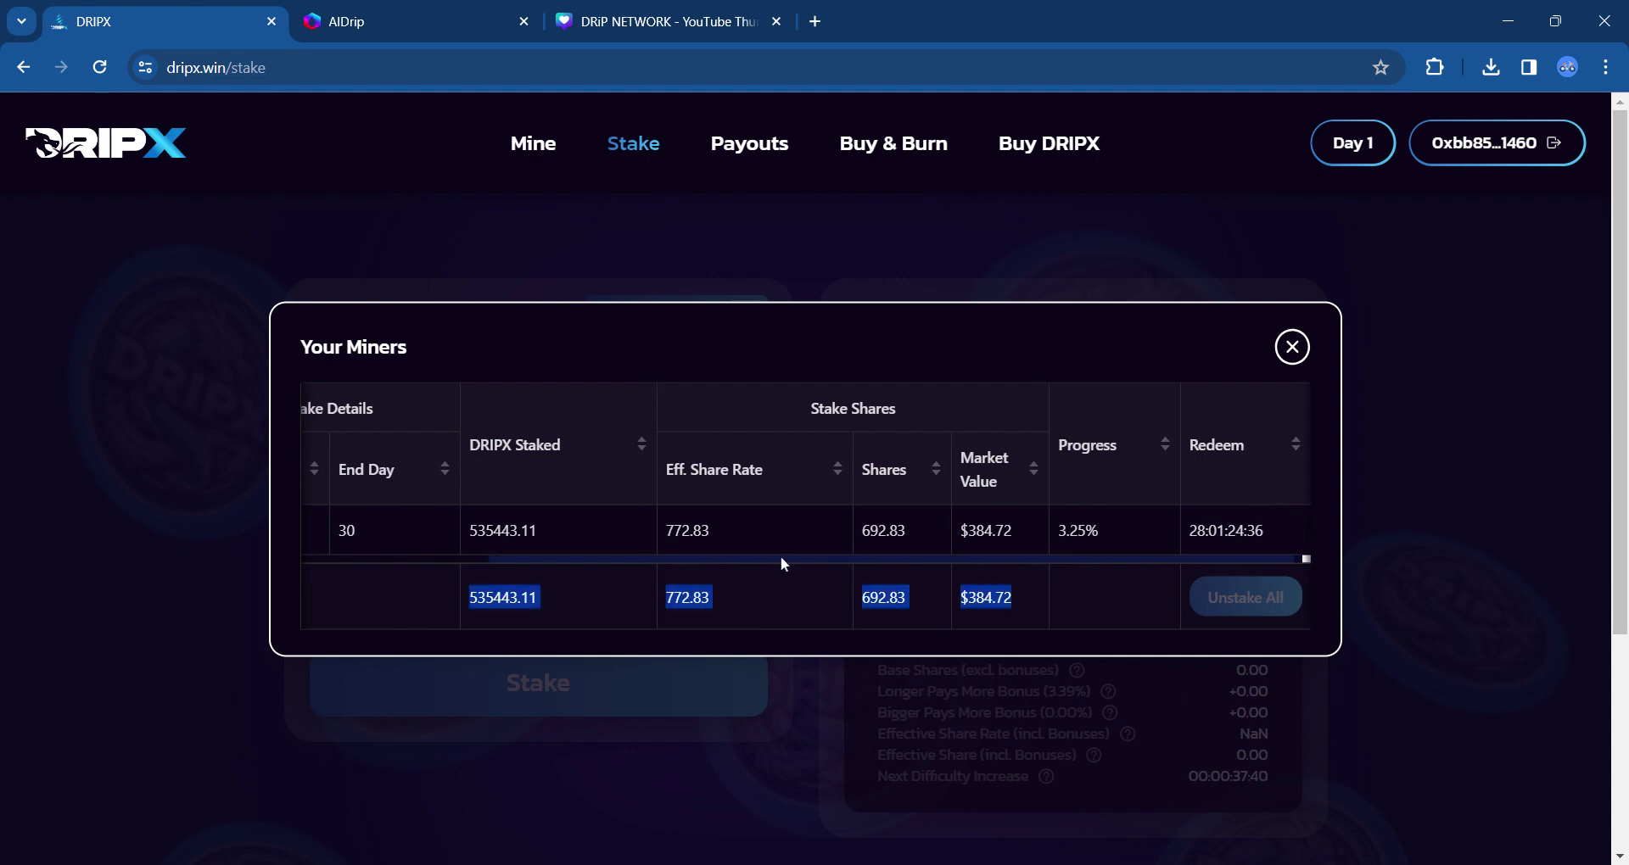
pyautogui.click(759, 156)
pyautogui.click(917, 154)
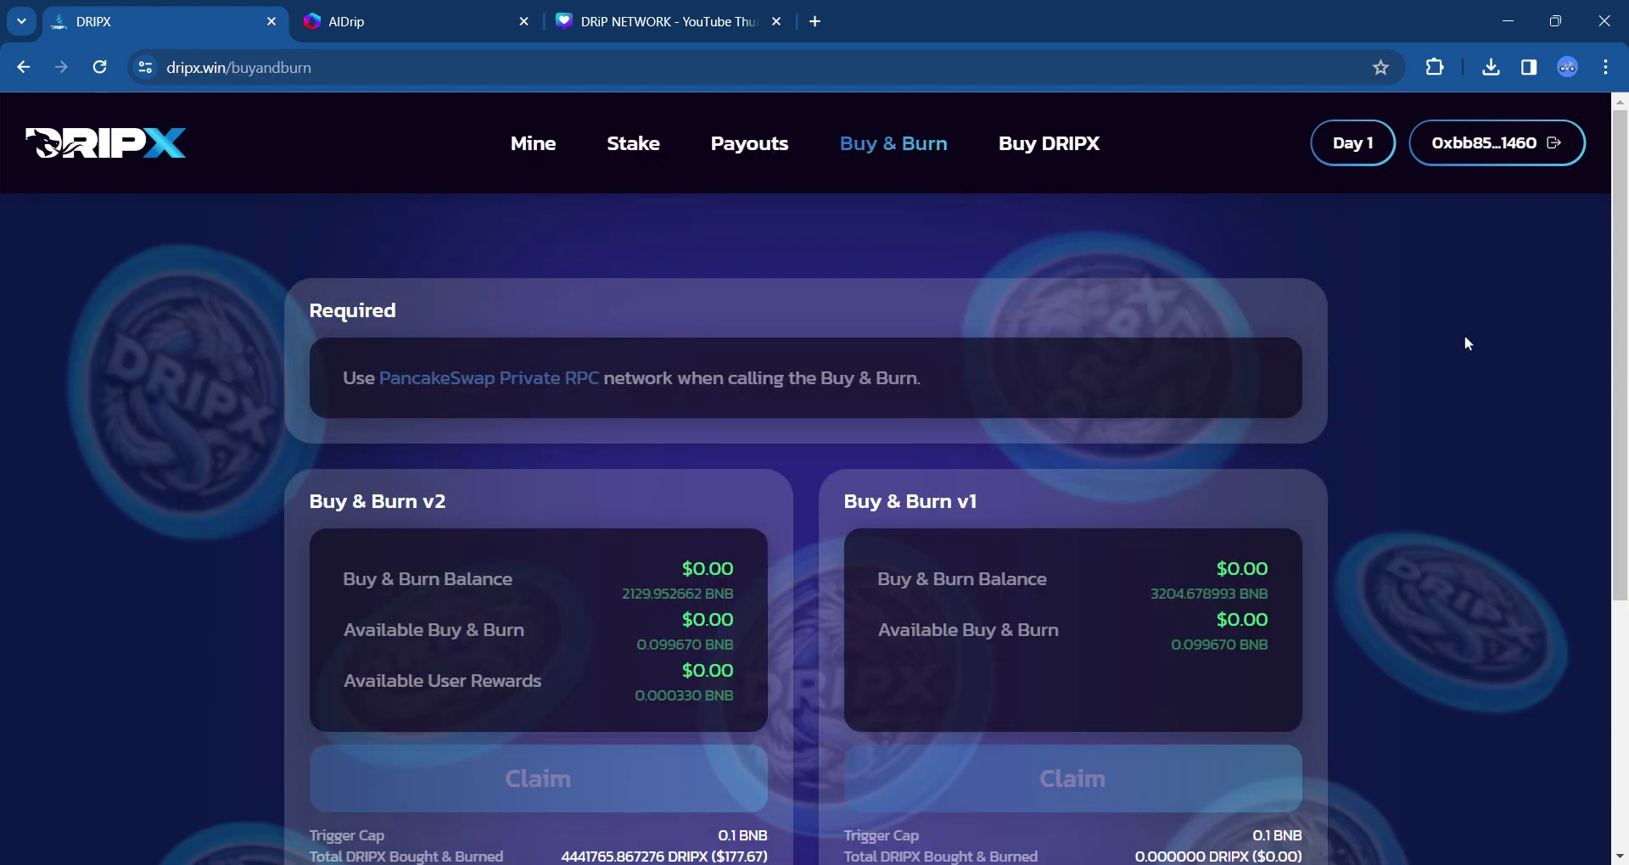
pyautogui.scroll(-1, 1466, 343)
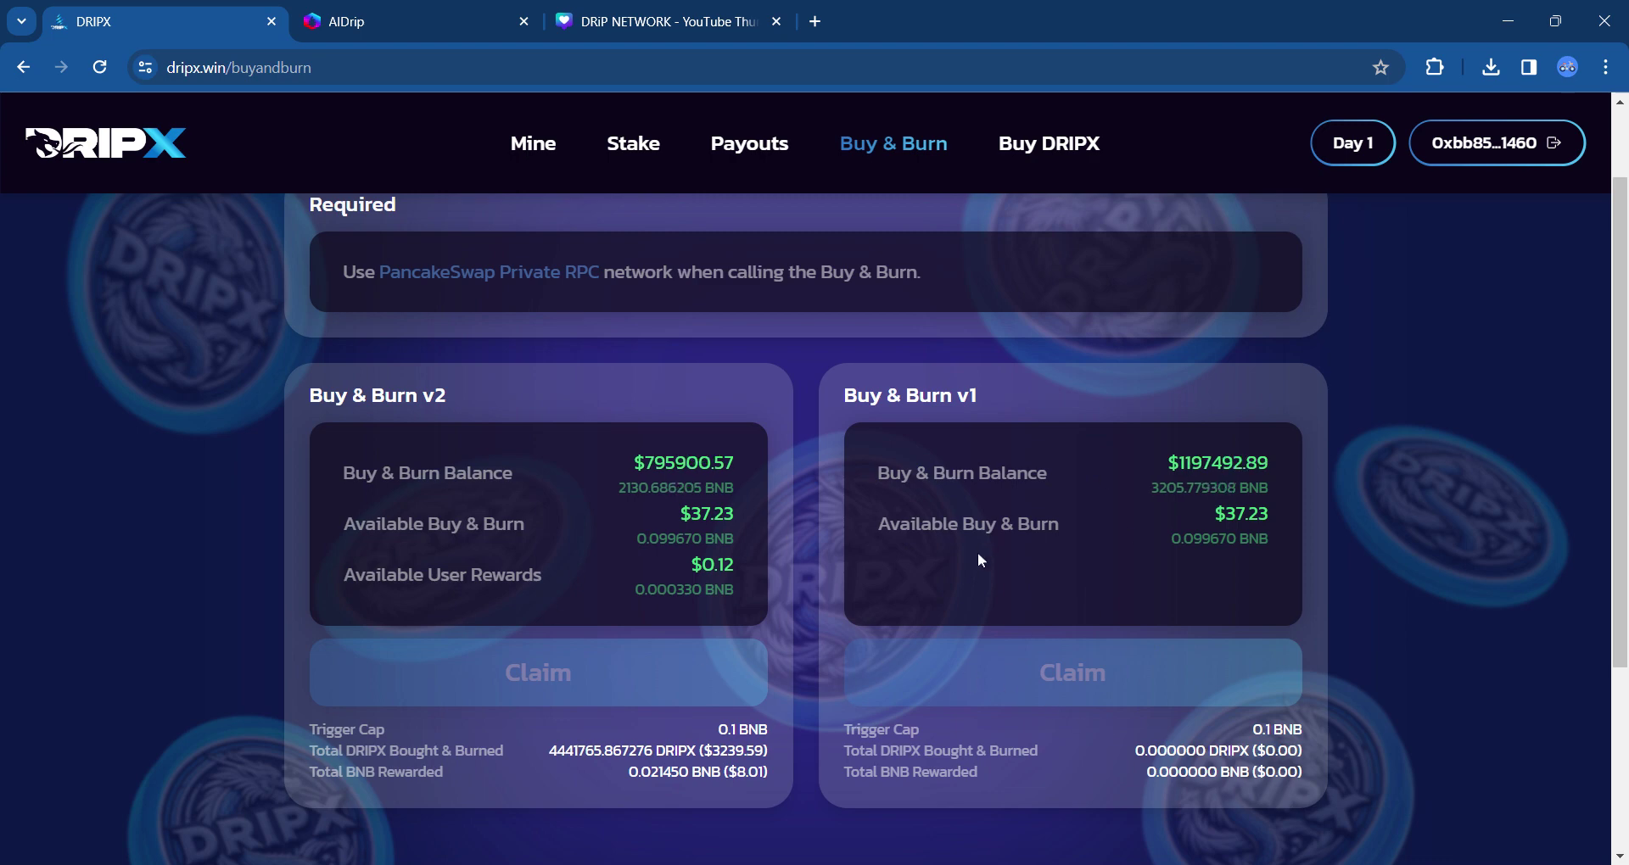
pyautogui.scroll(2, 977, 552)
pyautogui.scroll(-1, 978, 552)
pyautogui.scroll(1, 977, 552)
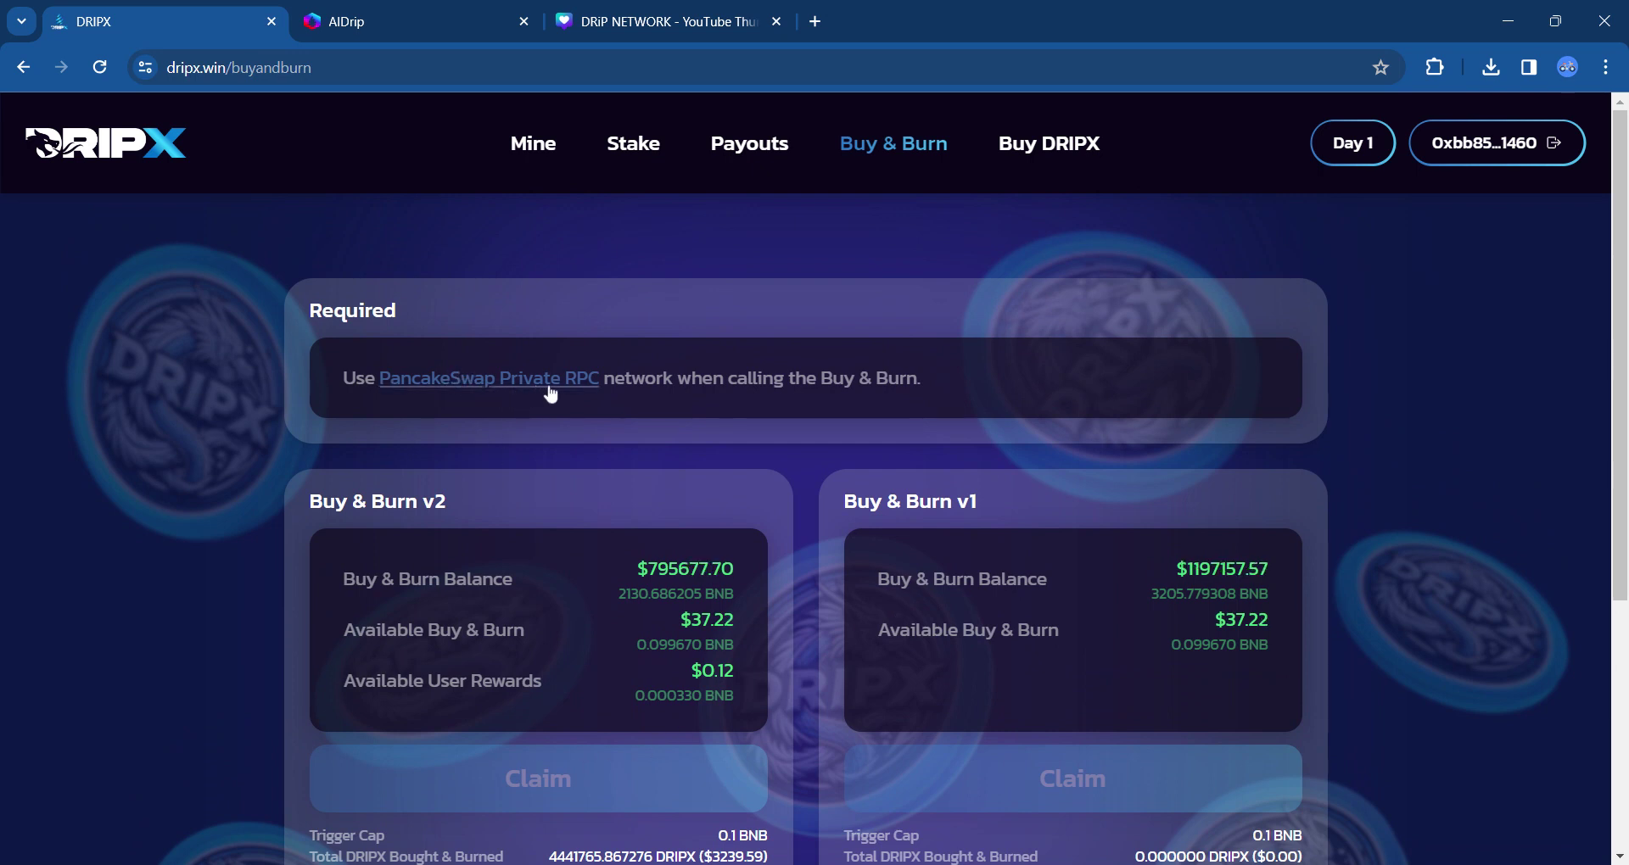
pyautogui.scroll(-1, 1023, 419)
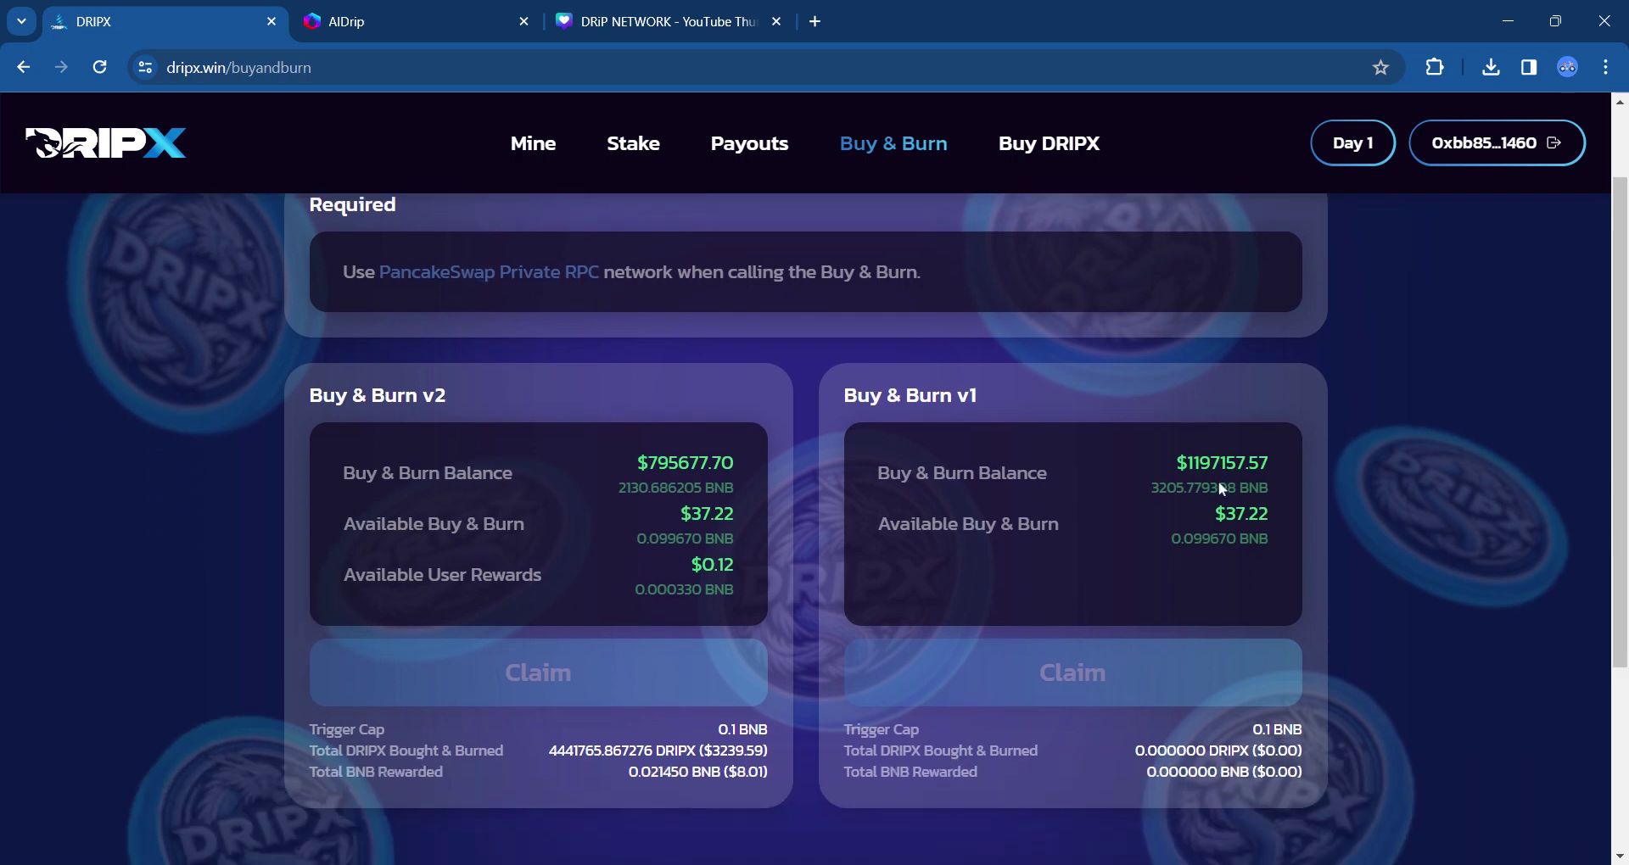
pyautogui.scroll(1, 806, 526)
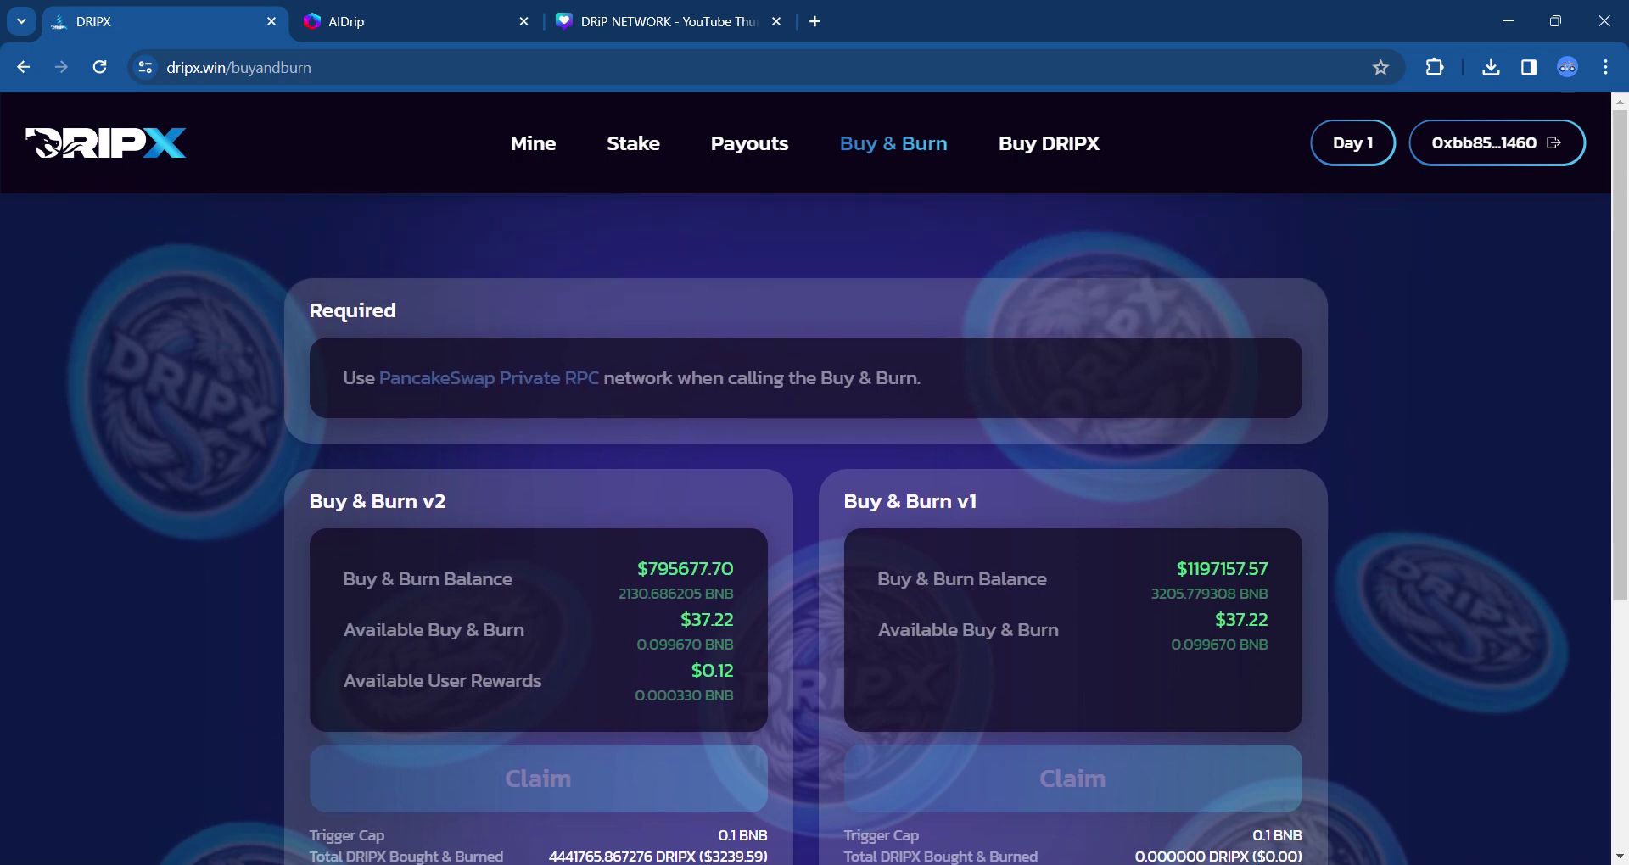
# Step: Back on Mine, review both active miners, including the new 8-day, power-100 miner
pyautogui.click(538, 153)
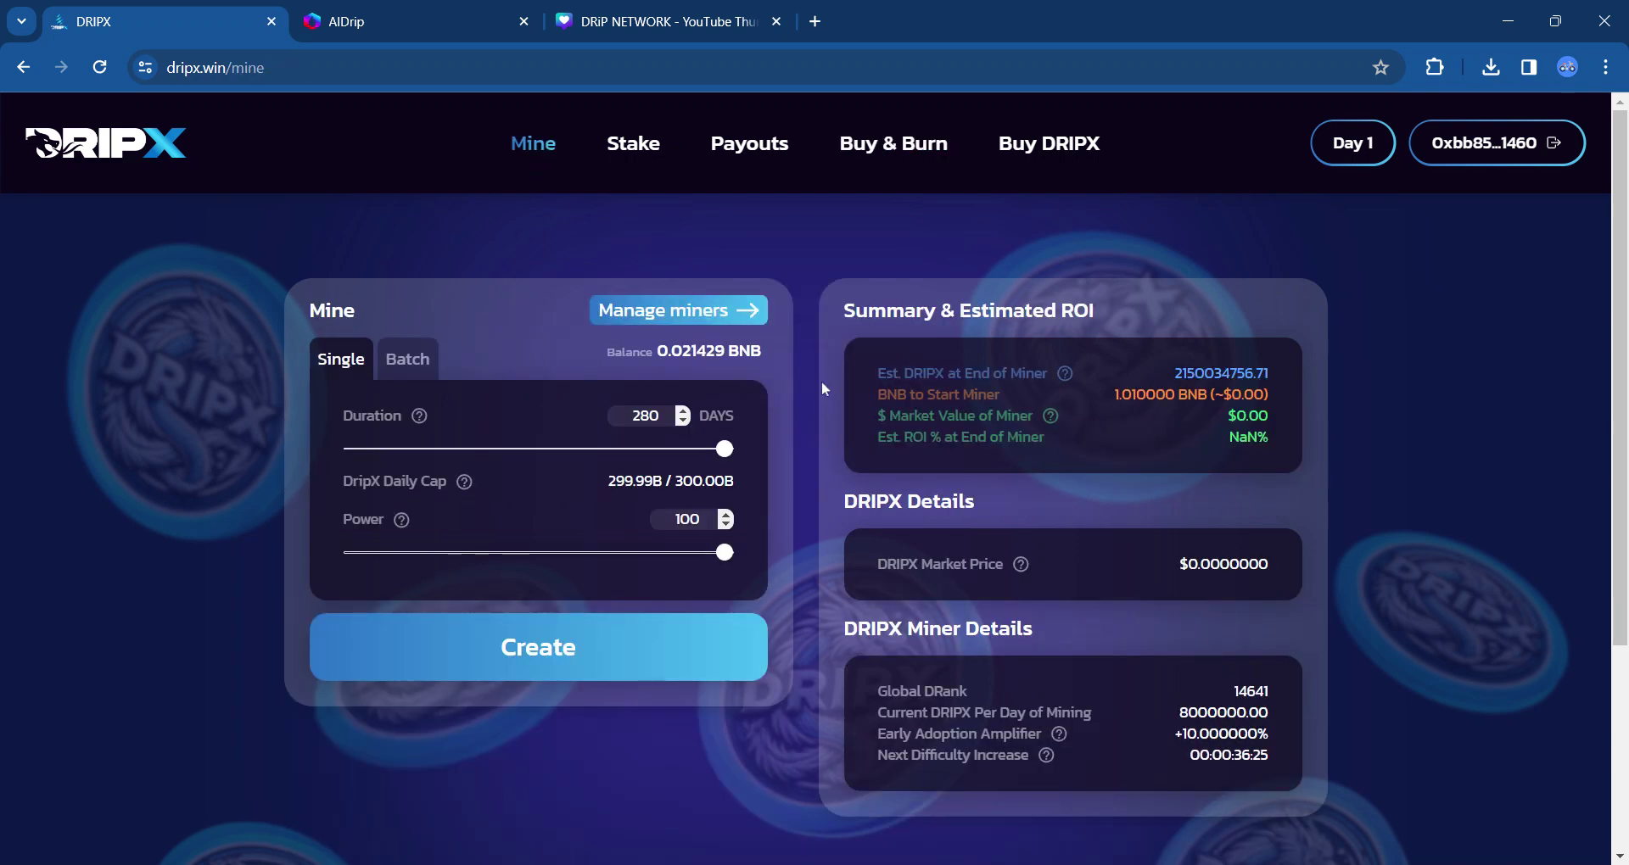
pyautogui.click(648, 316)
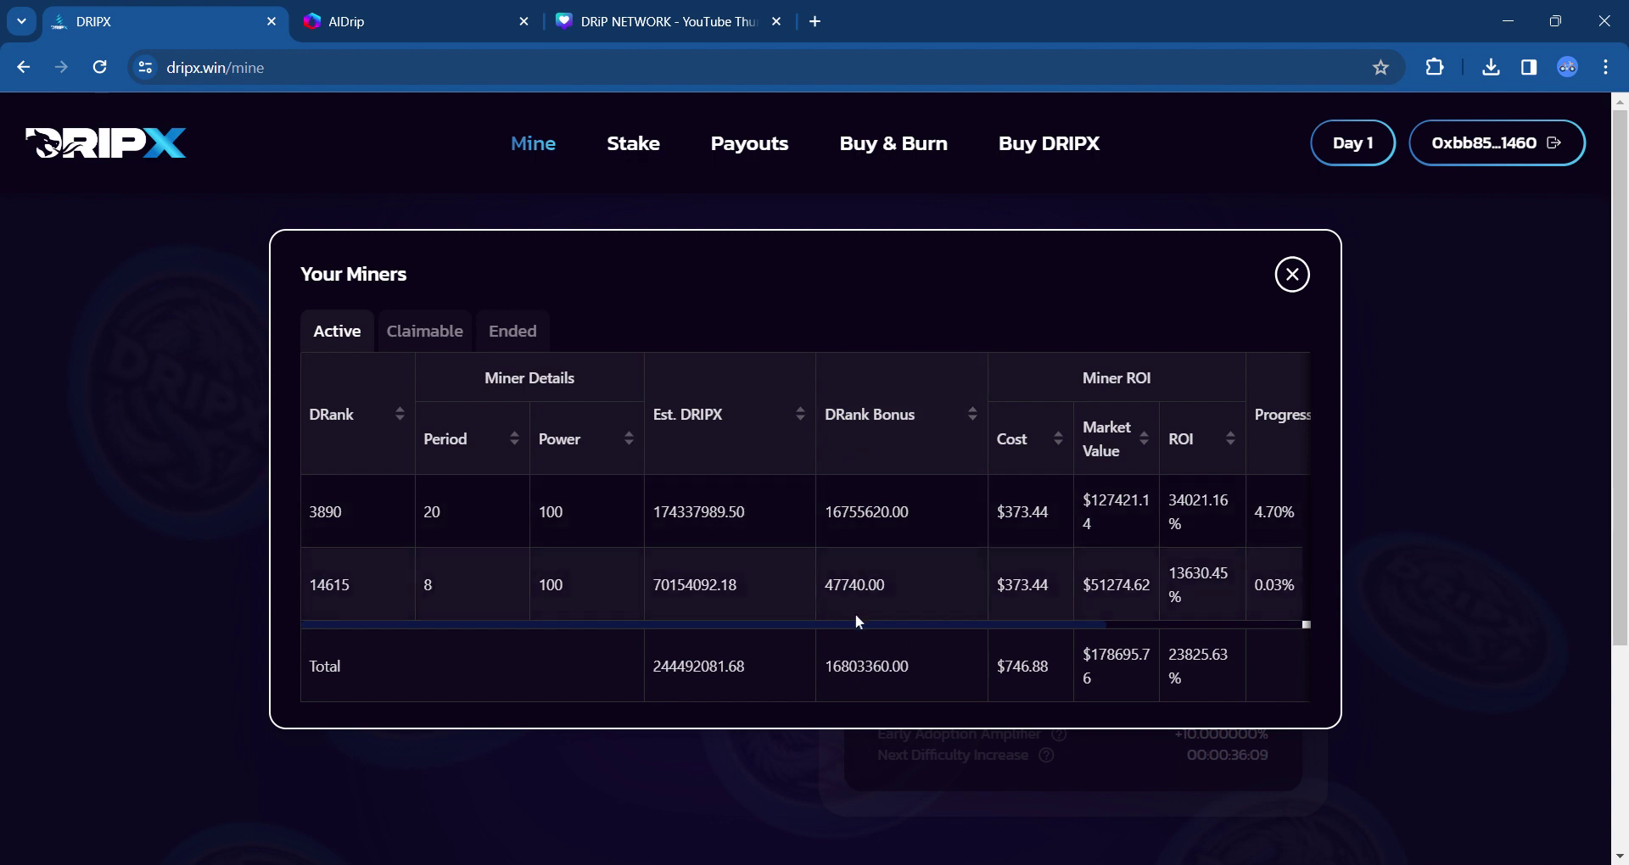
pyautogui.moveTo(869, 625); pyautogui.dragTo(971, 629)
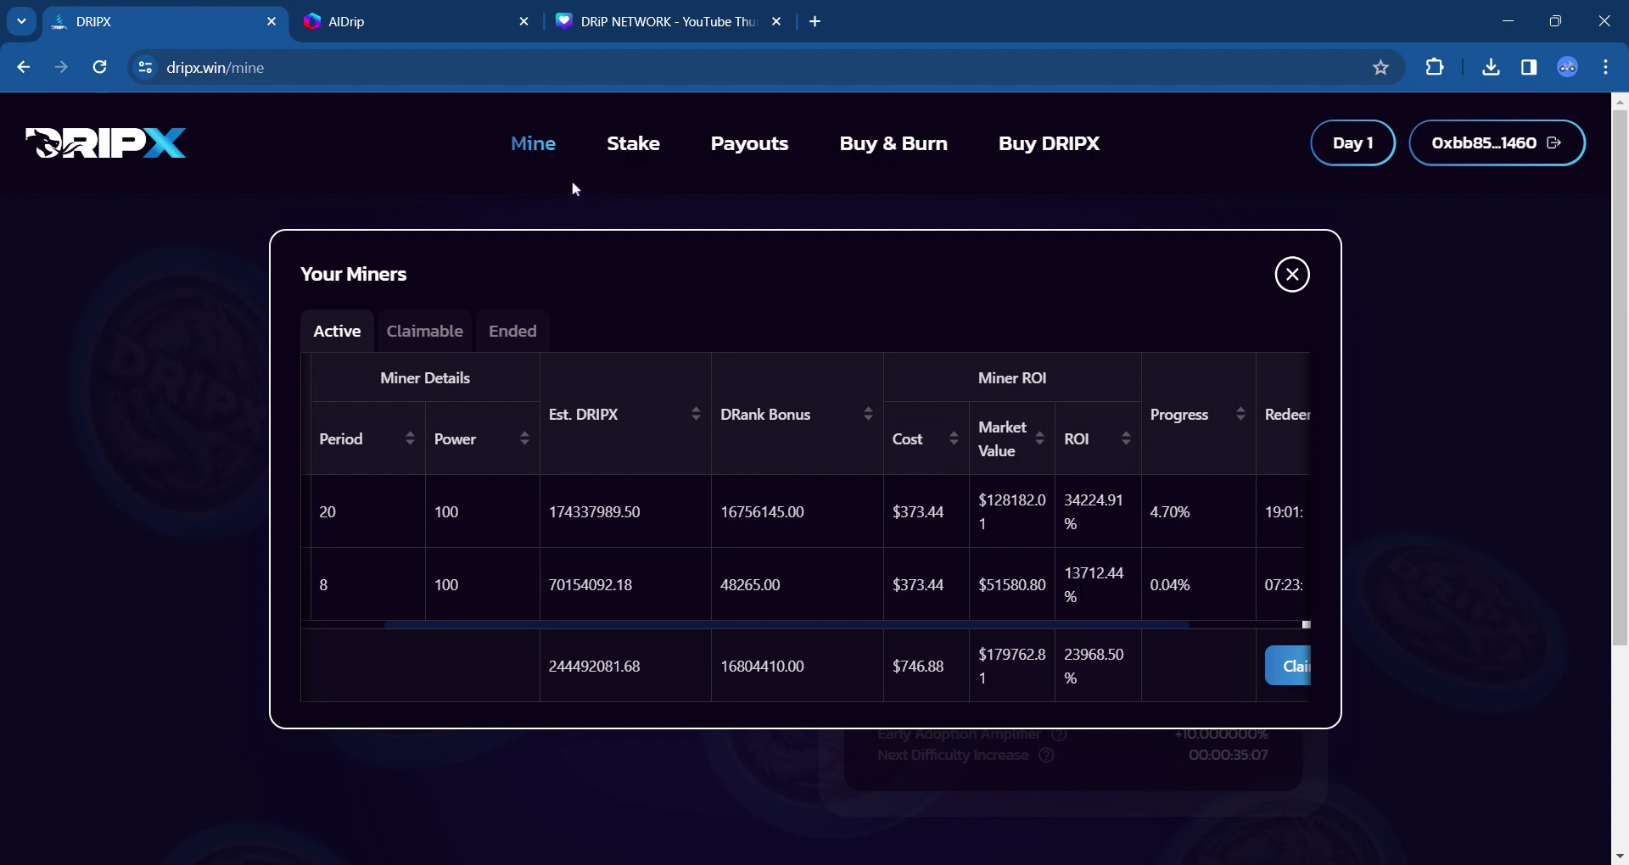
pyautogui.click(1292, 274)
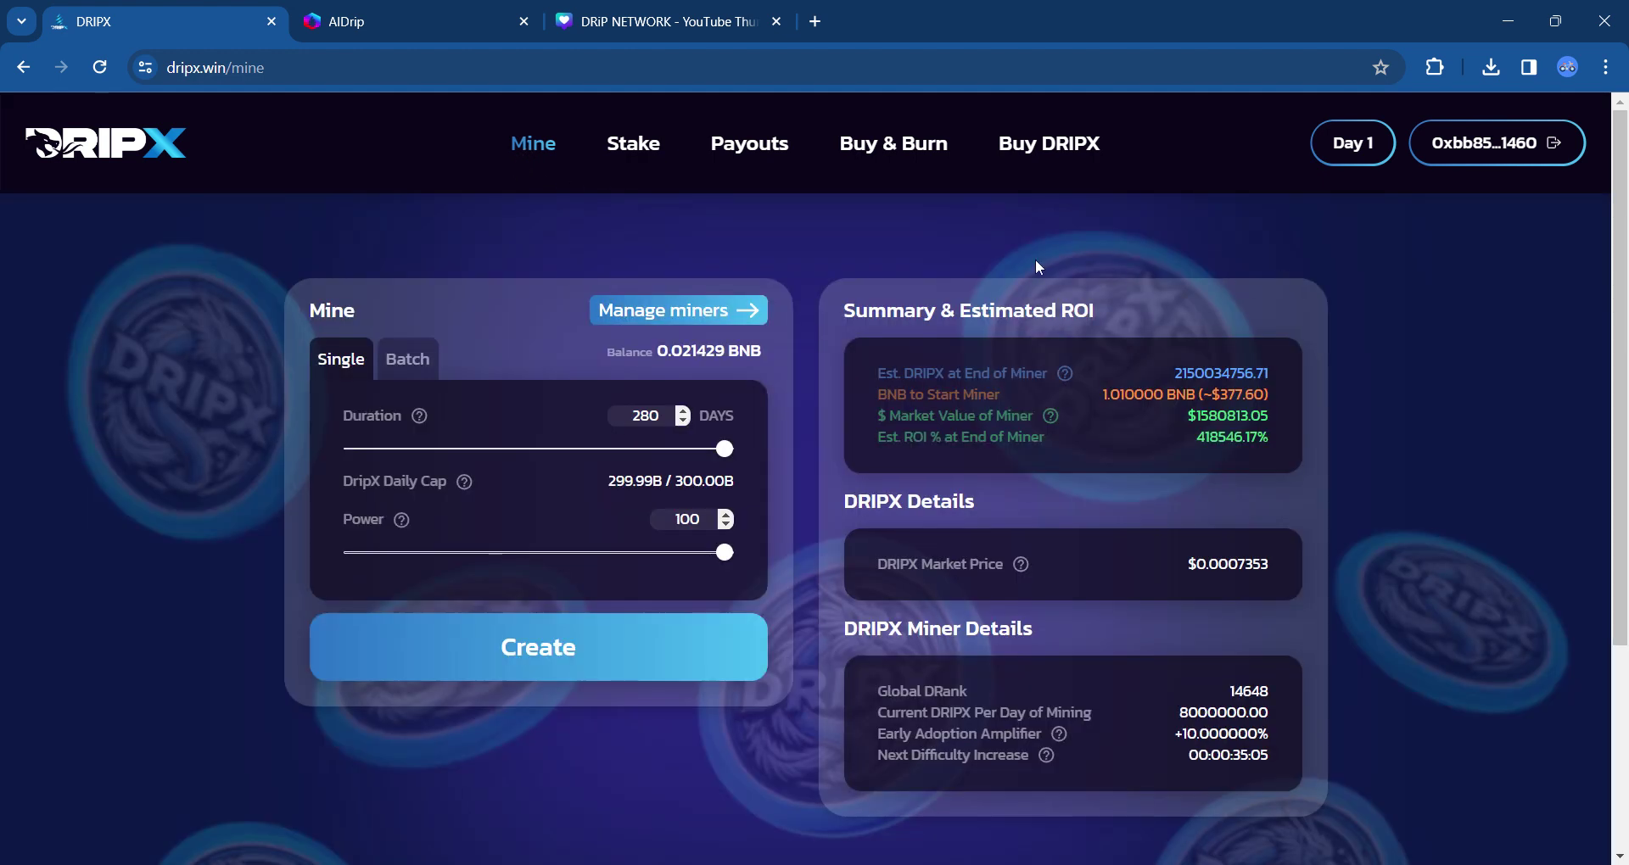